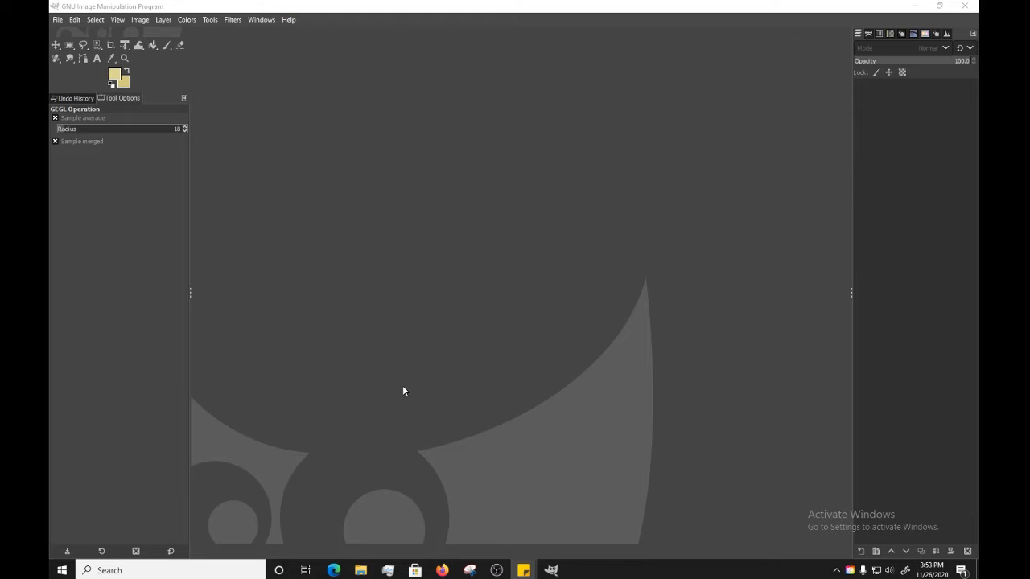
# Create a new image 2500 px wide and 2500 px high
pyautogui.click(57, 19)
pyautogui.click(58, 37)
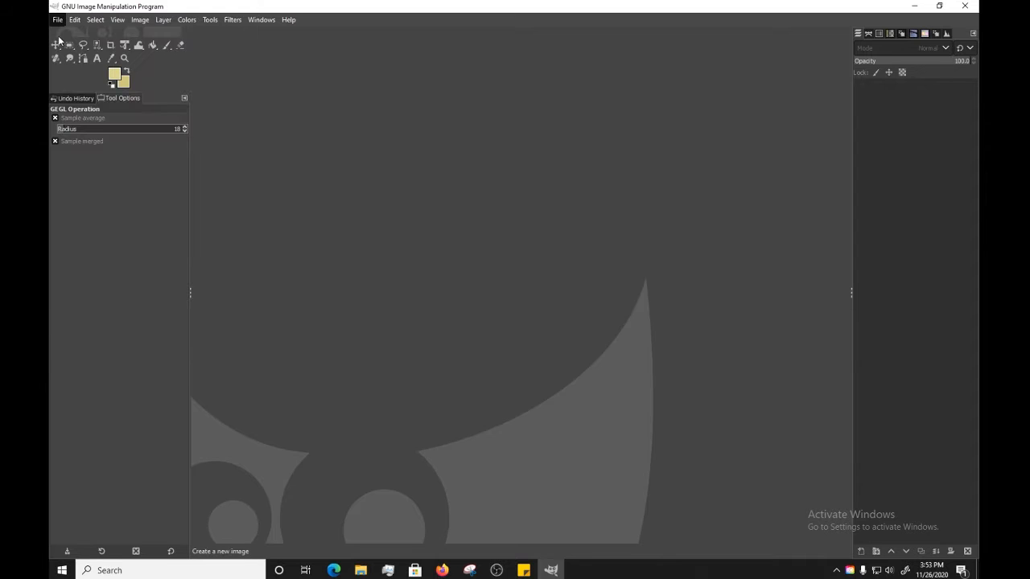
pyautogui.moveTo(555, 206); pyautogui.dragTo(409, 147)
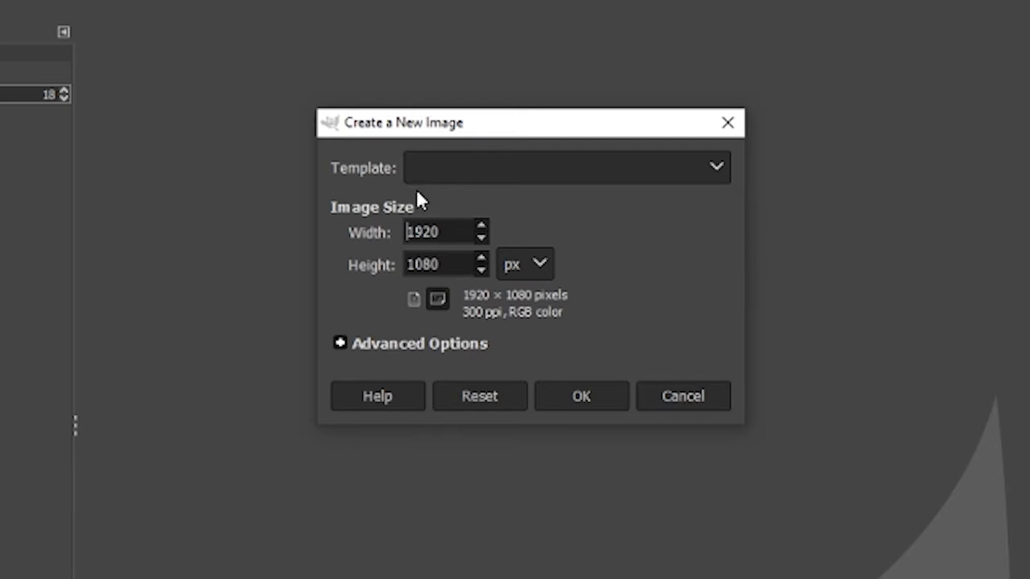
pyautogui.doubleClick(440, 224)
pyautogui.write('2500')
pyautogui.doubleClick(423, 264)
pyautogui.write('2500')
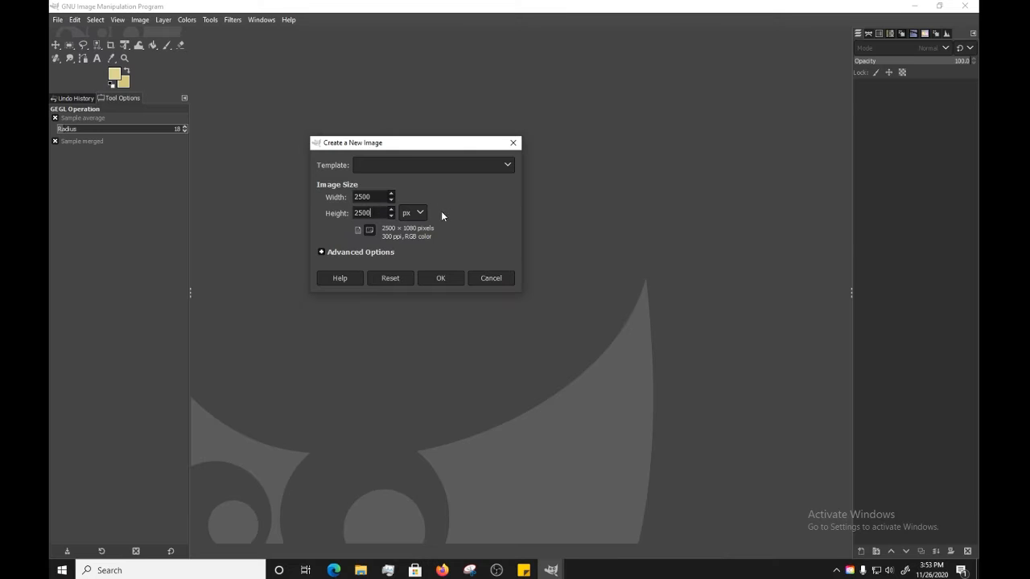
pyautogui.click(440, 281)
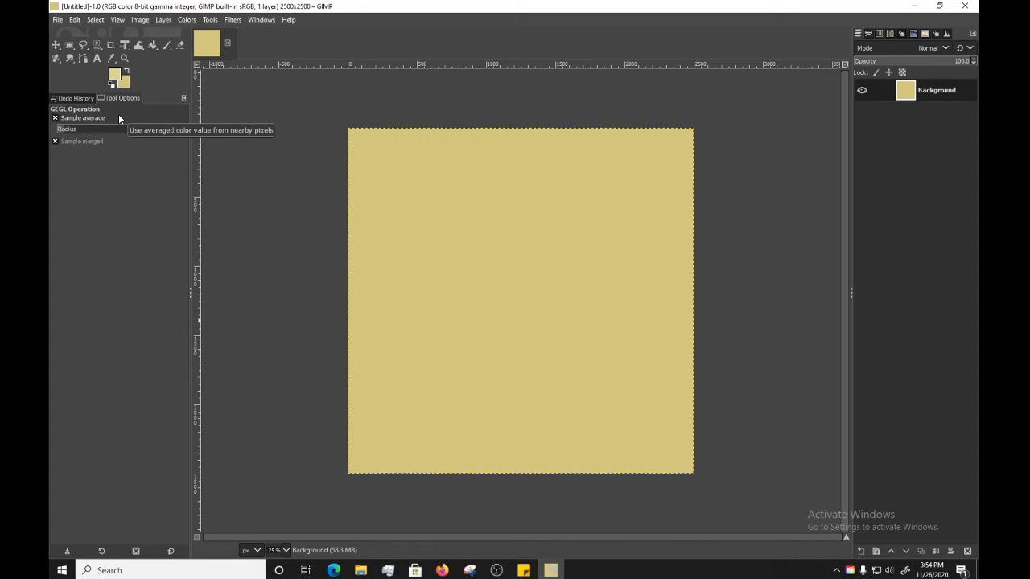
# Paint large looping black test strokes across the canvas with the Paintbrush, using GIMP Brush #81 at size 213
pyautogui.click(167, 48)
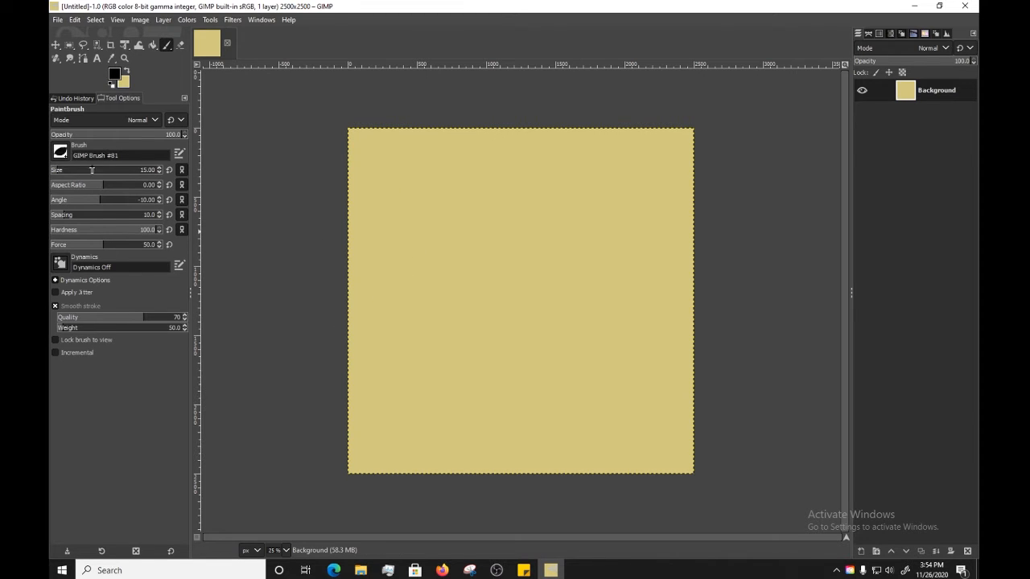
pyautogui.click(92, 172)
pyautogui.moveTo(384, 360)
pyautogui.mouseDown()
pyautogui.moveTo(609, 271)
pyautogui.moveTo(432, 418)
pyautogui.moveTo(390, 398)
pyautogui.mouseUp()
pyautogui.moveTo(503, 375)
pyautogui.mouseDown()
pyautogui.moveTo(599, 241)
pyautogui.moveTo(506, 274)
pyautogui.moveTo(589, 422)
pyautogui.moveTo(410, 423)
pyautogui.mouseUp()
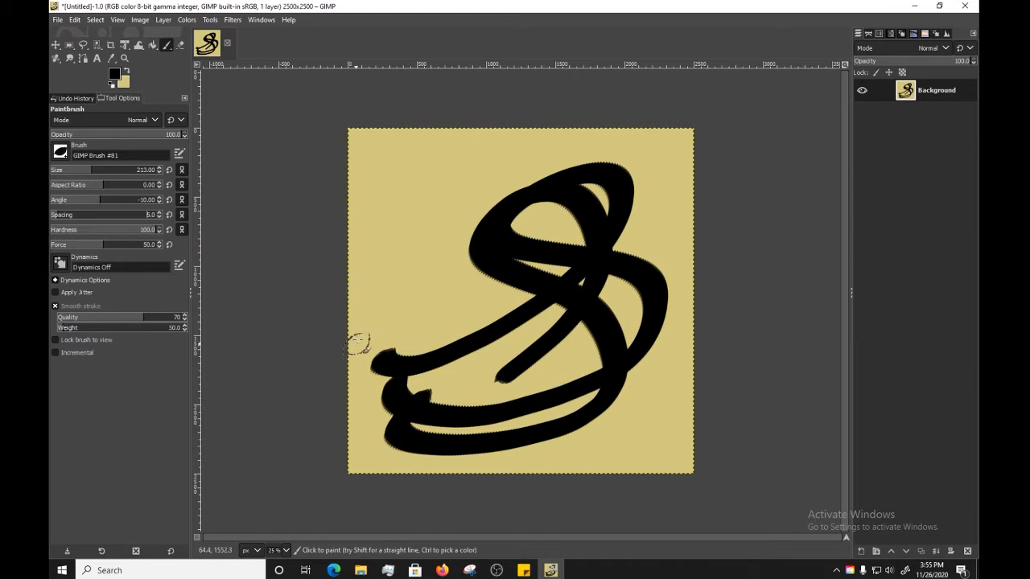
# Paint close-up test strokes at 100% zoom while lowering the brush spacing from 5.0 to 1.6
pyautogui.click(286, 550)
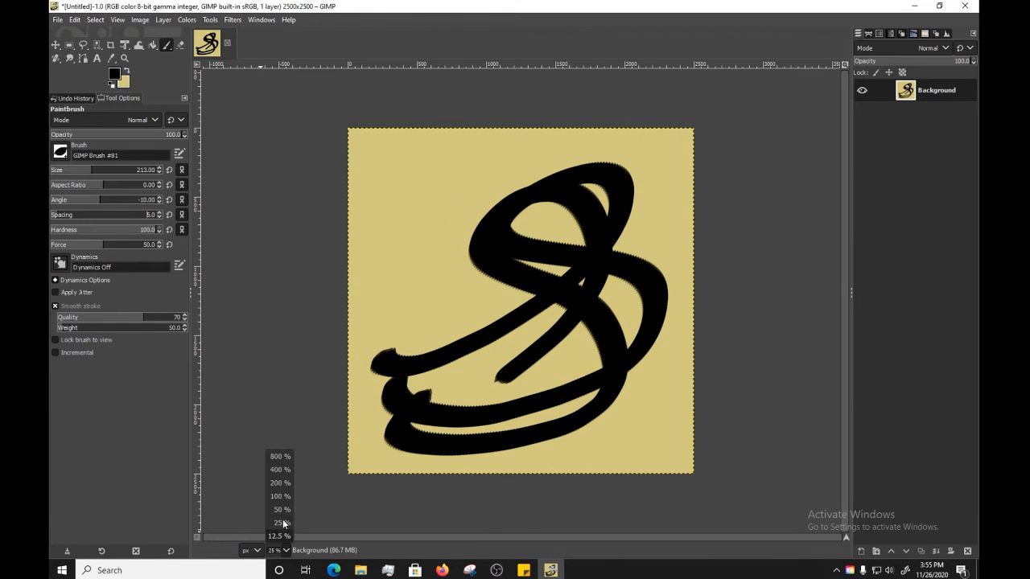
pyautogui.click(278, 496)
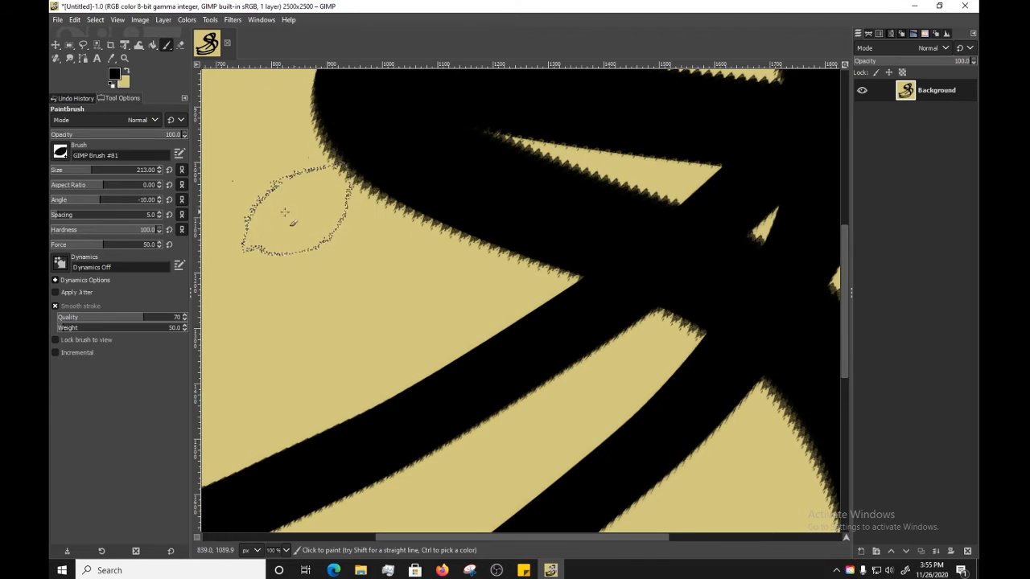
pyautogui.moveTo(338, 191)
pyautogui.mouseDown()
pyautogui.moveTo(429, 260)
pyautogui.moveTo(530, 276)
pyautogui.moveTo(568, 231)
pyautogui.moveTo(266, 190)
pyautogui.moveTo(299, 255)
pyautogui.moveTo(425, 331)
pyautogui.moveTo(315, 218)
pyautogui.mouseUp()
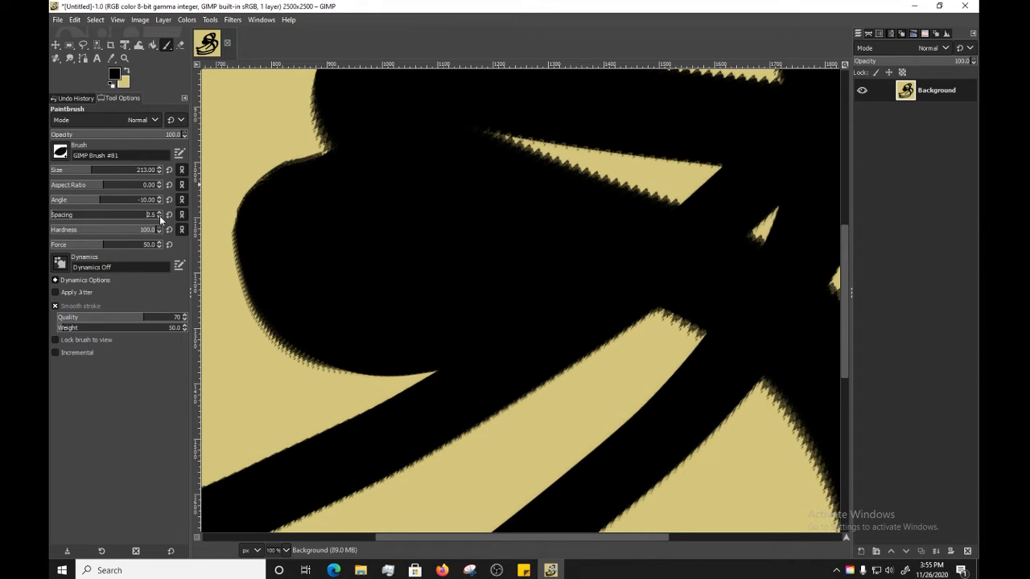
pyautogui.moveTo(256, 137); pyautogui.dragTo(276, 142)
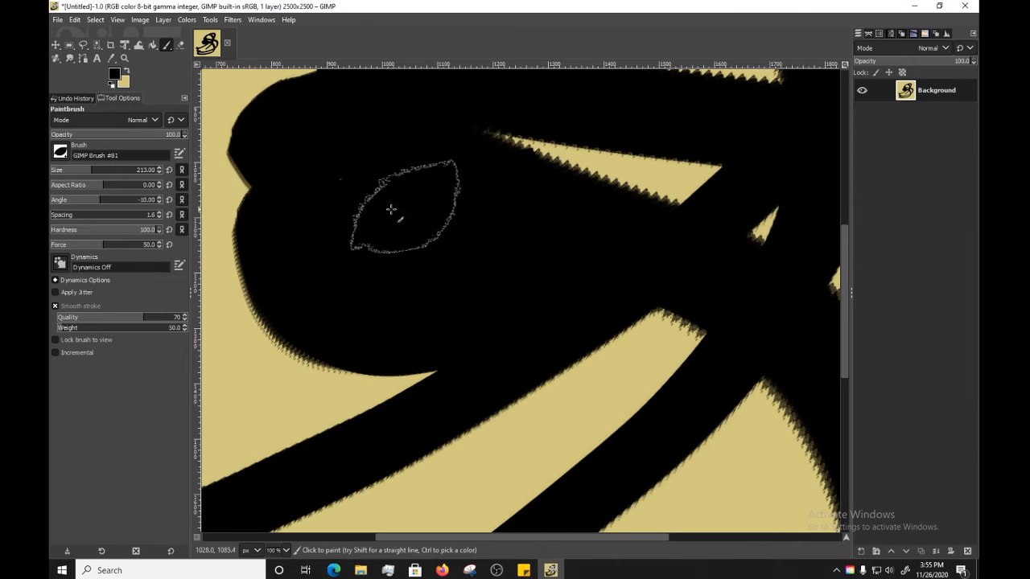
pyautogui.moveTo(393, 214)
pyautogui.mouseDown()
pyautogui.moveTo(260, 190)
pyautogui.moveTo(428, 378)
pyautogui.moveTo(413, 336)
pyautogui.mouseUp()
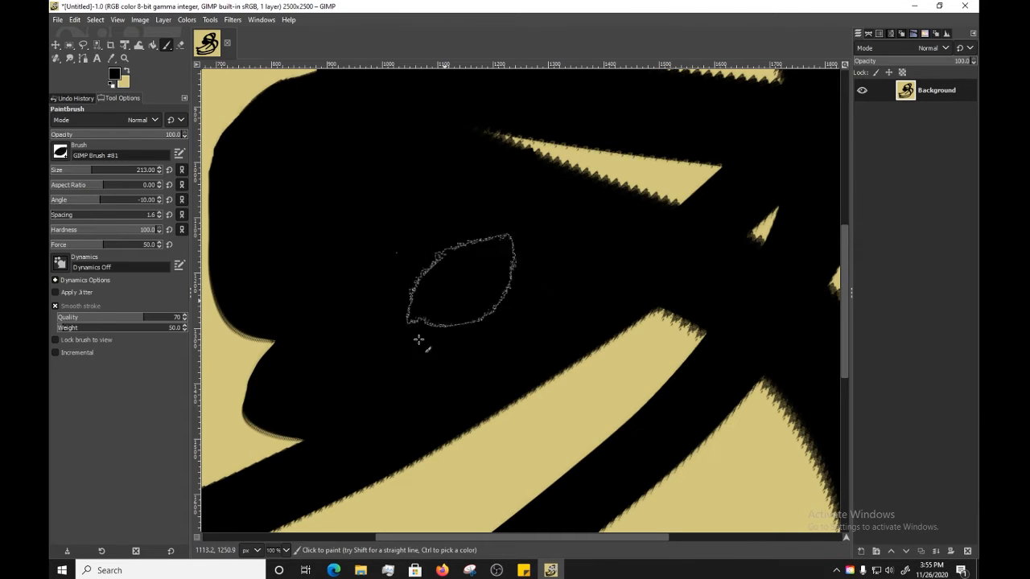
# Paint several long curved strokes over the canvas at 50% zoom with the brush spacing at 1.6
pyautogui.click(285, 550)
pyautogui.click(292, 511)
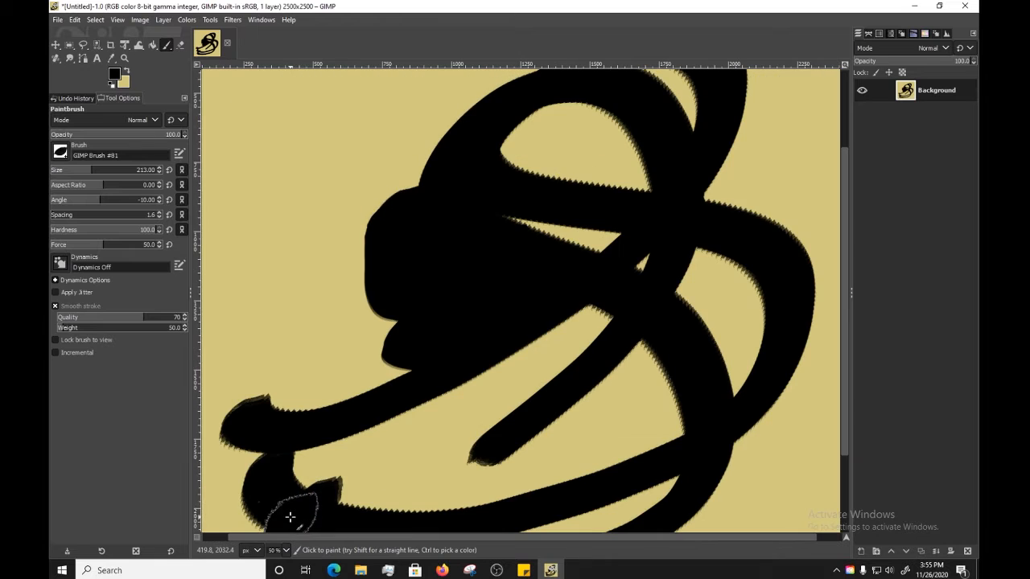
pyautogui.moveTo(296, 273)
pyautogui.mouseDown()
pyautogui.moveTo(422, 420)
pyautogui.moveTo(354, 337)
pyautogui.mouseUp()
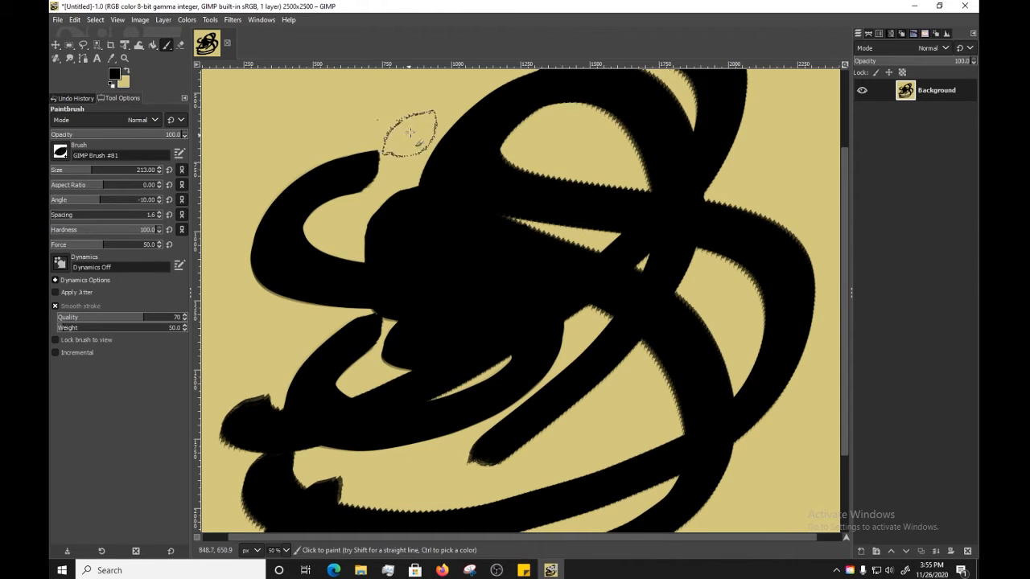
pyautogui.moveTo(399, 100)
pyautogui.mouseDown()
pyautogui.moveTo(307, 110)
pyautogui.moveTo(229, 185)
pyautogui.moveTo(318, 218)
pyautogui.moveTo(498, 206)
pyautogui.moveTo(636, 233)
pyautogui.mouseUp()
pyautogui.moveTo(730, 333)
pyautogui.mouseDown()
pyautogui.moveTo(693, 426)
pyautogui.moveTo(572, 449)
pyautogui.moveTo(466, 434)
pyautogui.moveTo(459, 398)
pyautogui.moveTo(513, 398)
pyautogui.moveTo(595, 420)
pyautogui.moveTo(688, 390)
pyautogui.moveTo(753, 336)
pyautogui.moveTo(778, 249)
pyautogui.moveTo(730, 177)
pyautogui.moveTo(624, 193)
pyautogui.moveTo(567, 256)
pyautogui.moveTo(548, 322)
pyautogui.moveTo(427, 391)
pyautogui.mouseUp()
pyautogui.moveTo(283, 372)
pyautogui.mouseDown()
pyautogui.moveTo(307, 297)
pyautogui.moveTo(506, 281)
pyautogui.moveTo(417, 316)
pyautogui.moveTo(452, 242)
pyautogui.mouseUp()
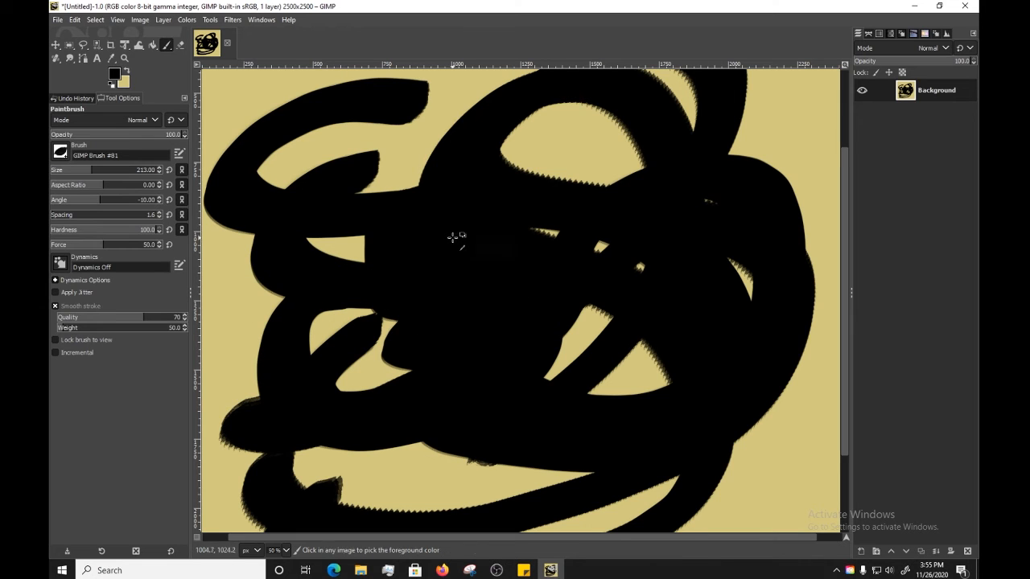
# Undo all the test strokes back to the blank canvas
pyautogui.hotkey('ctrl', 'z')
pyautogui.hotkey('ctrl', 'z')
pyautogui.hotkey('ctrl', 'z')
pyautogui.hotkey('ctrl', 'z')
pyautogui.hotkey('ctrl', 'z')
pyautogui.hotkey('ctrl', 'z')
pyautogui.hotkey('ctrl', 'z')
pyautogui.hotkey('ctrl', 'z')
pyautogui.hotkey('ctrl', 'z')
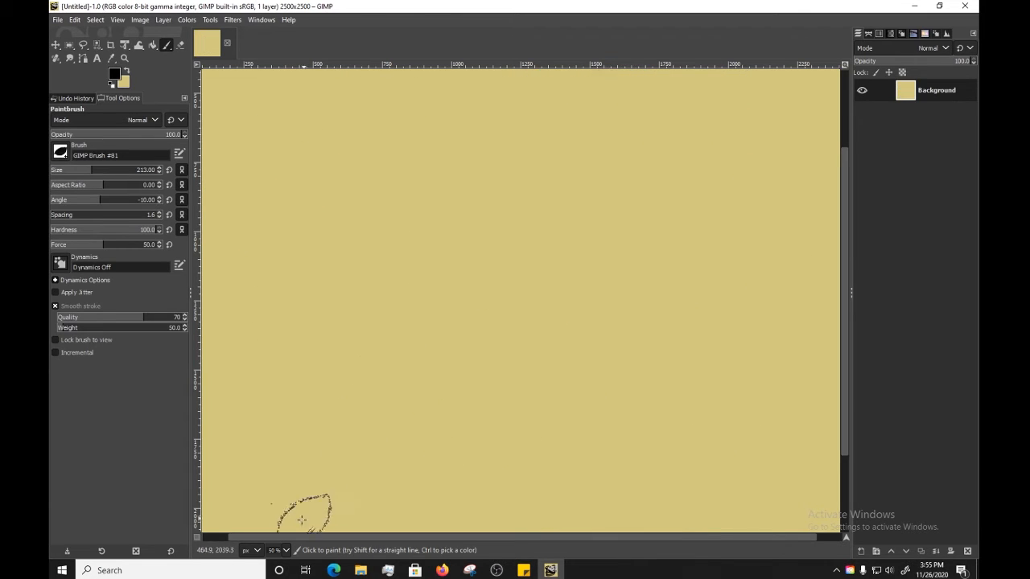
# Show the whole canvas and choose the round 2. Hardness 100 brush for the Paintbrush
pyautogui.click(285, 549)
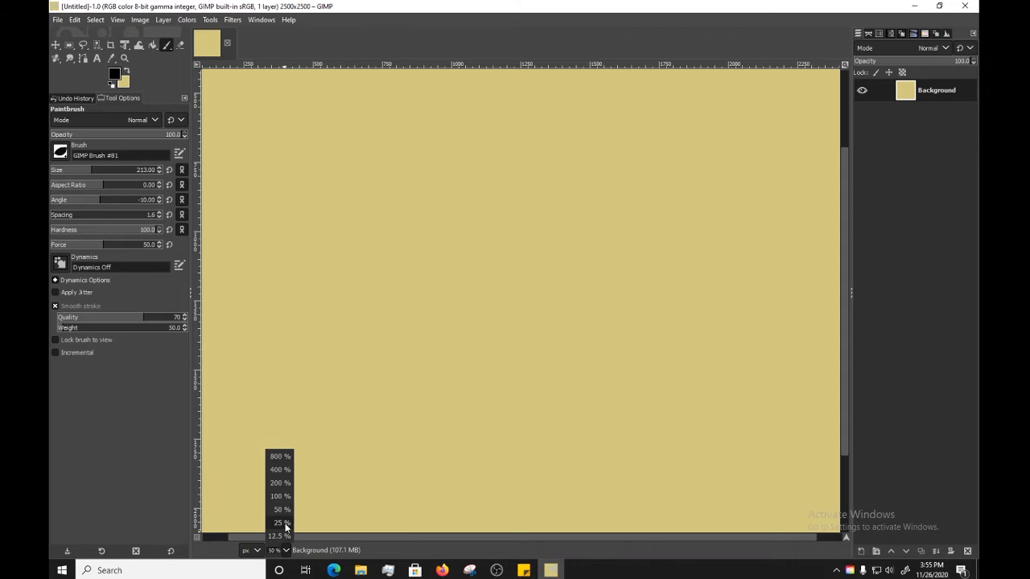
pyautogui.click(277, 533)
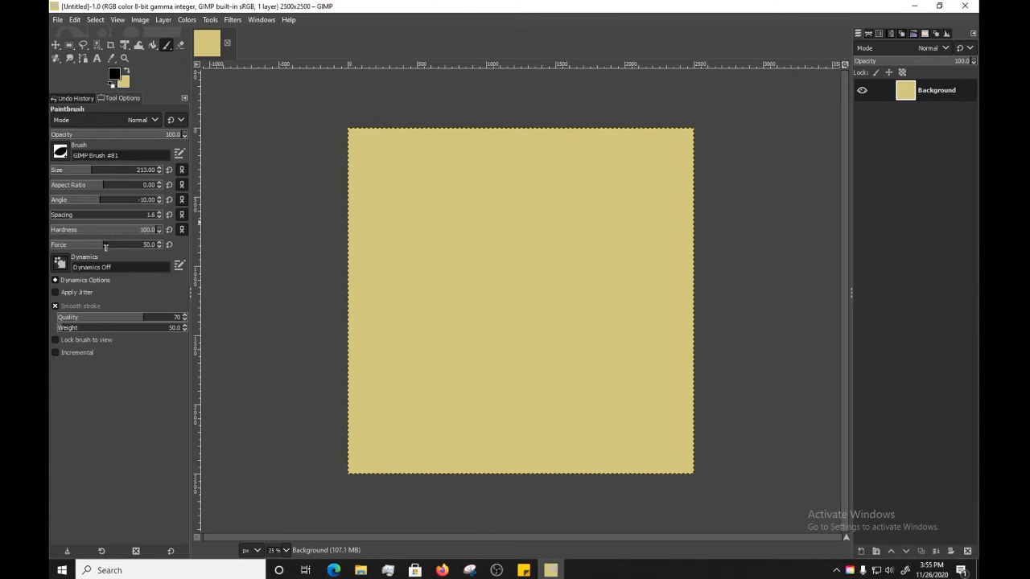
pyautogui.click(62, 152)
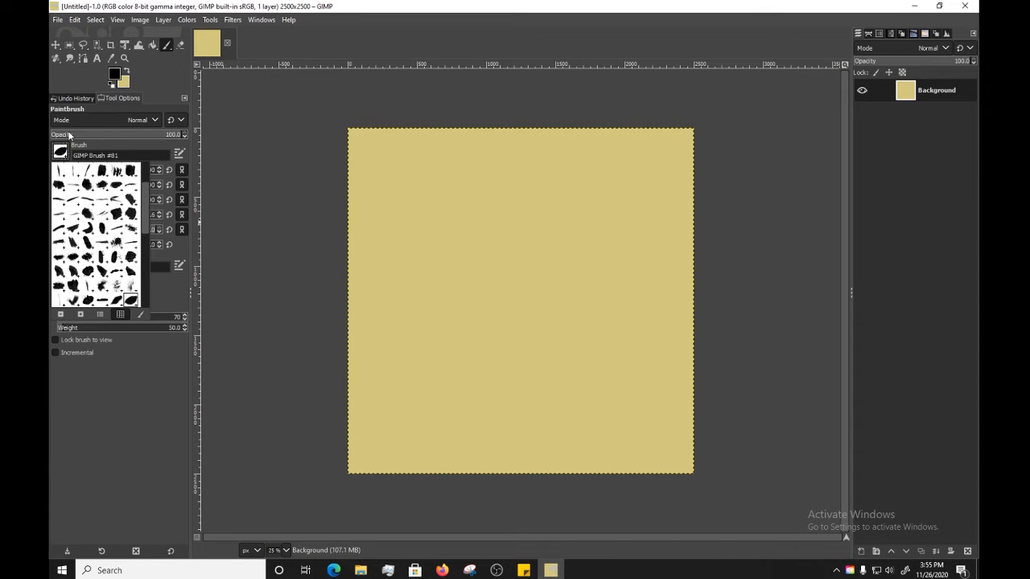
pyautogui.moveTo(145, 196); pyautogui.dragTo(143, 253)
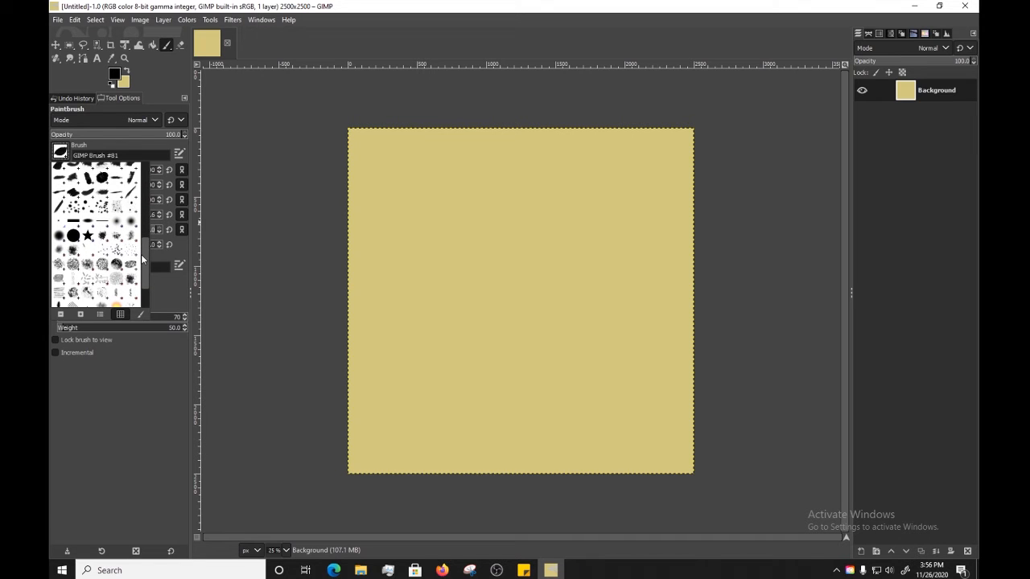
pyautogui.doubleClick(68, 241)
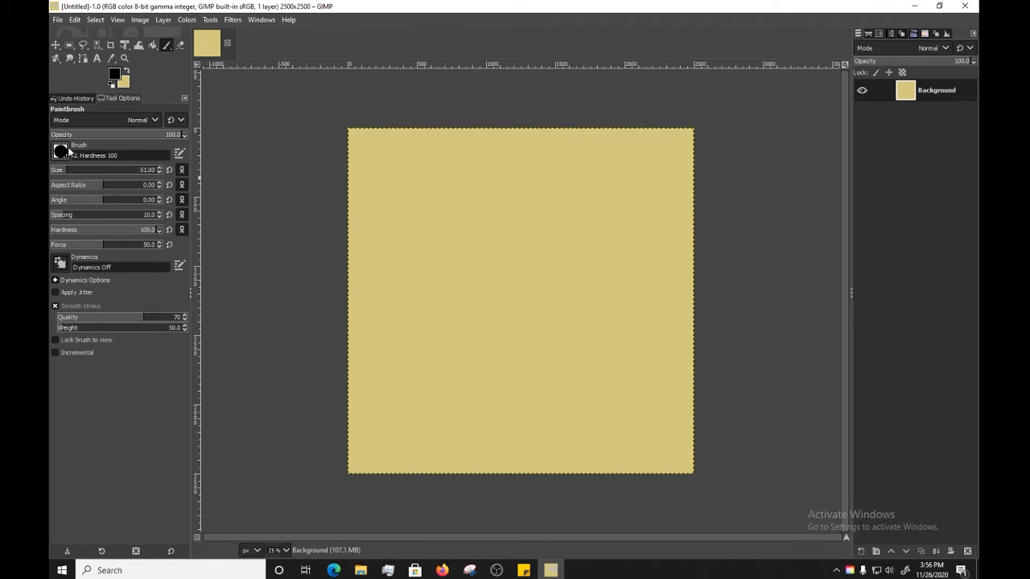
# Paint two looping black strokes with the hard round brush at size 51 and undo both
pyautogui.moveTo(381, 384)
pyautogui.mouseDown()
pyautogui.moveTo(549, 289)
pyautogui.moveTo(547, 206)
pyautogui.moveTo(640, 292)
pyautogui.moveTo(520, 404)
pyautogui.moveTo(438, 344)
pyautogui.moveTo(598, 287)
pyautogui.mouseUp()
pyautogui.moveTo(412, 322)
pyautogui.mouseDown()
pyautogui.moveTo(554, 207)
pyautogui.moveTo(538, 360)
pyautogui.moveTo(636, 273)
pyautogui.mouseUp()
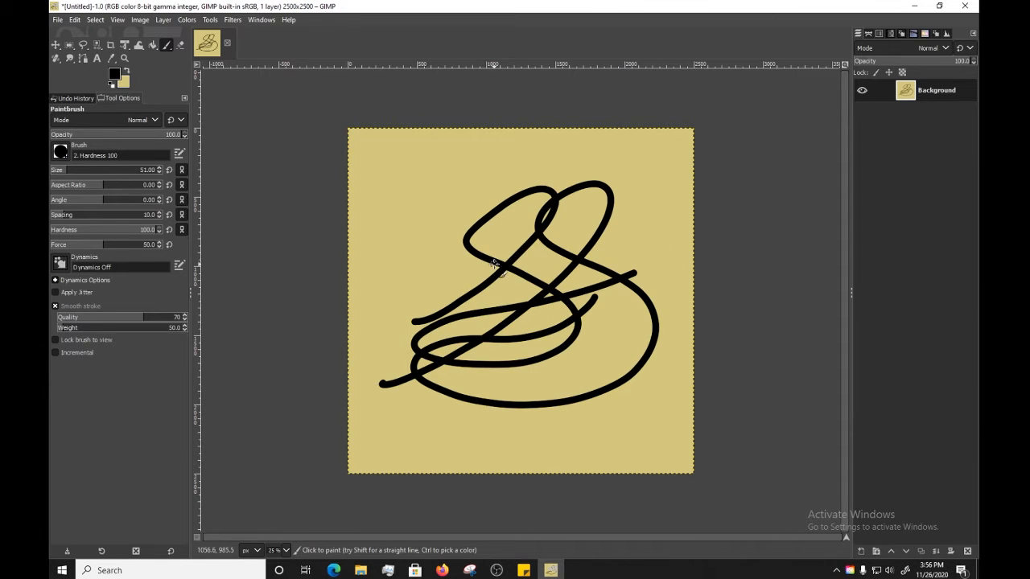
pyautogui.click(78, 21)
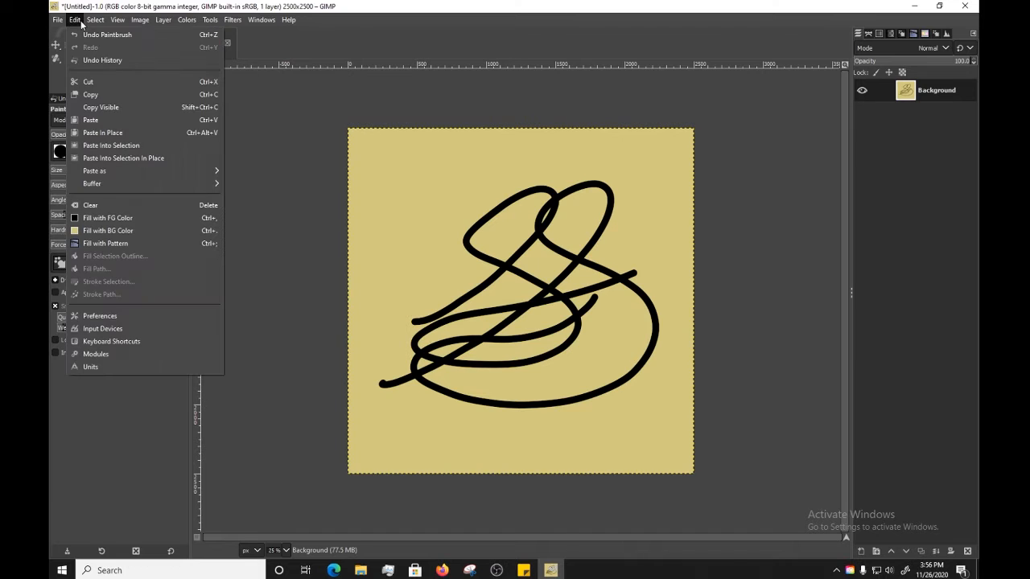
pyautogui.click(87, 35)
pyautogui.click(77, 21)
pyautogui.click(96, 35)
# Draw a diagonal black stroke near the middle of the canvas with the Pencil at size 51, viewed at 100% zoom
pyautogui.click(165, 45)
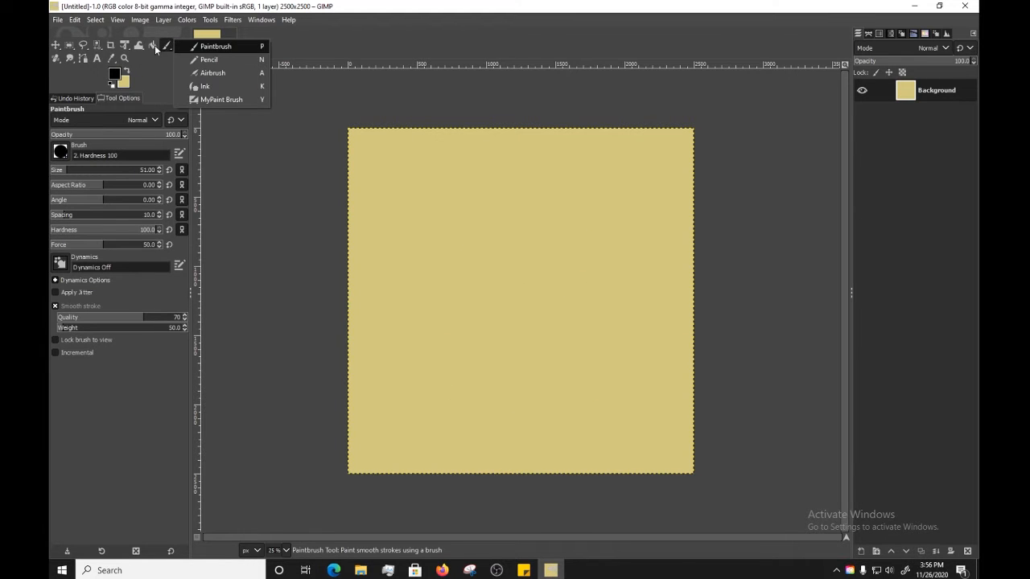
pyautogui.click(205, 59)
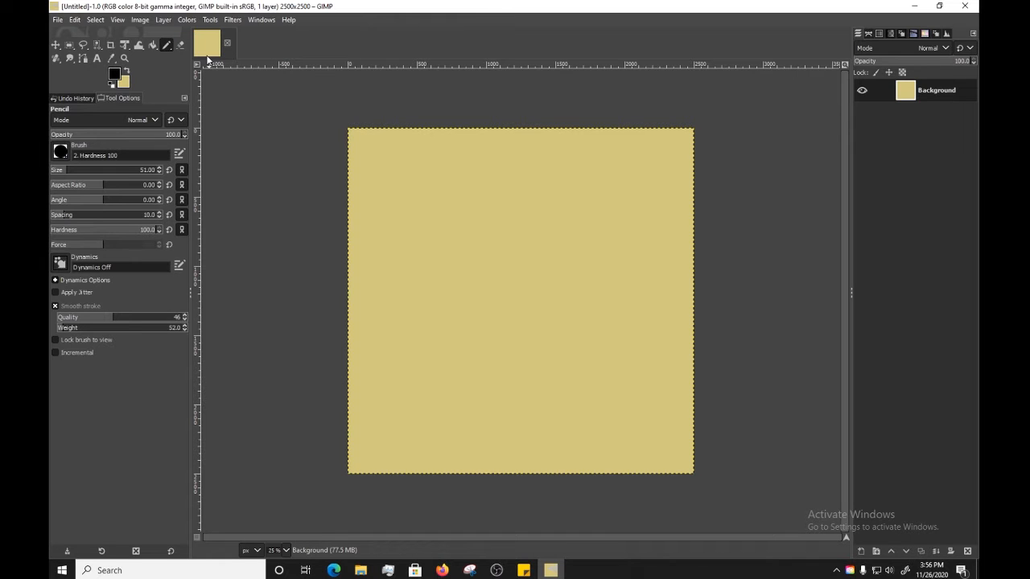
pyautogui.click(287, 549)
pyautogui.click(290, 494)
pyautogui.moveTo(368, 412); pyautogui.dragTo(573, 239)
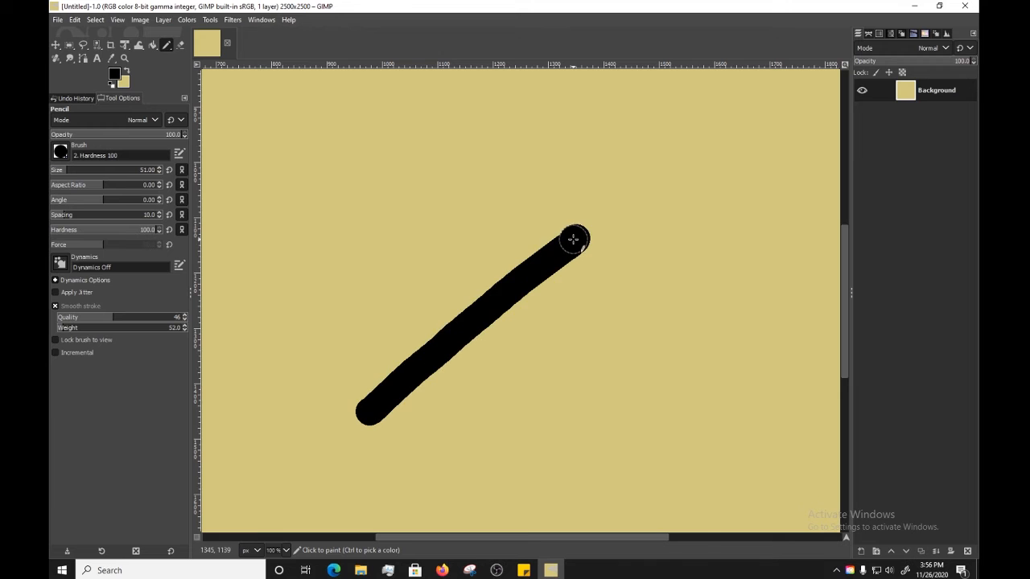
# Paint a parallel diagonal black stroke just below the pencil stroke with the Paintbrush
pyautogui.click(165, 45)
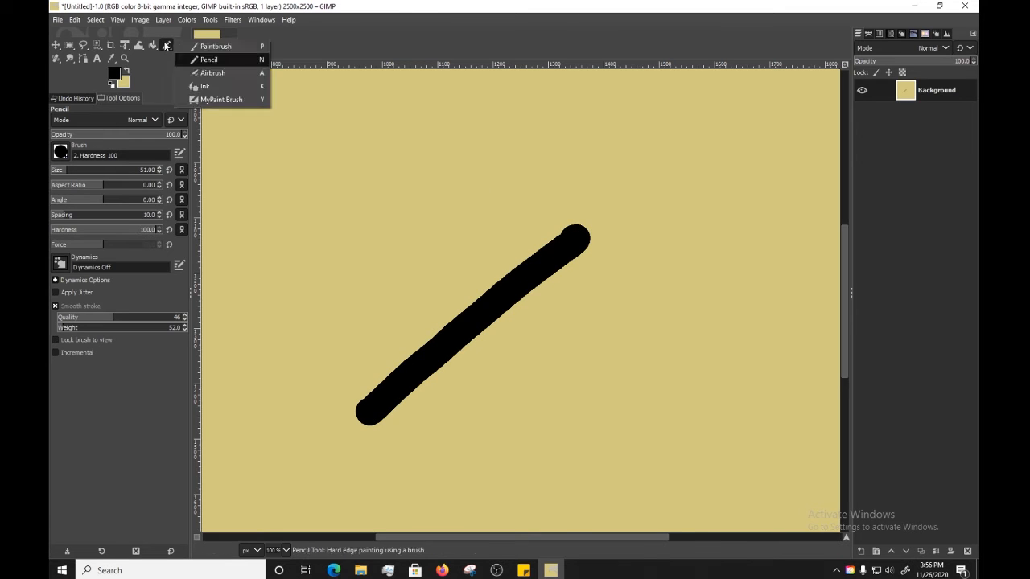
pyautogui.click(214, 46)
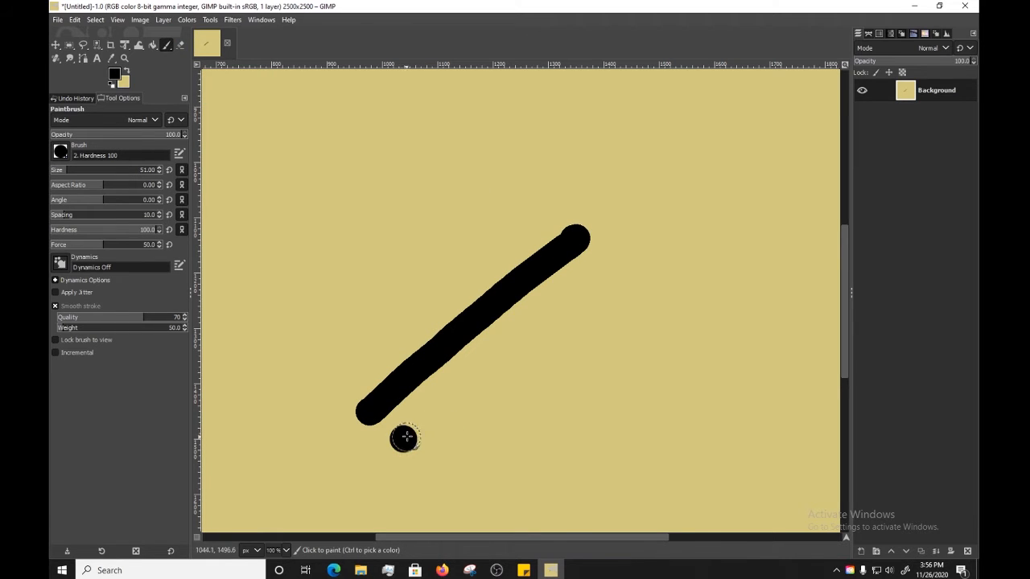
pyautogui.moveTo(405, 438)
pyautogui.mouseDown()
pyautogui.moveTo(570, 322)
pyautogui.moveTo(616, 273)
pyautogui.mouseUp()
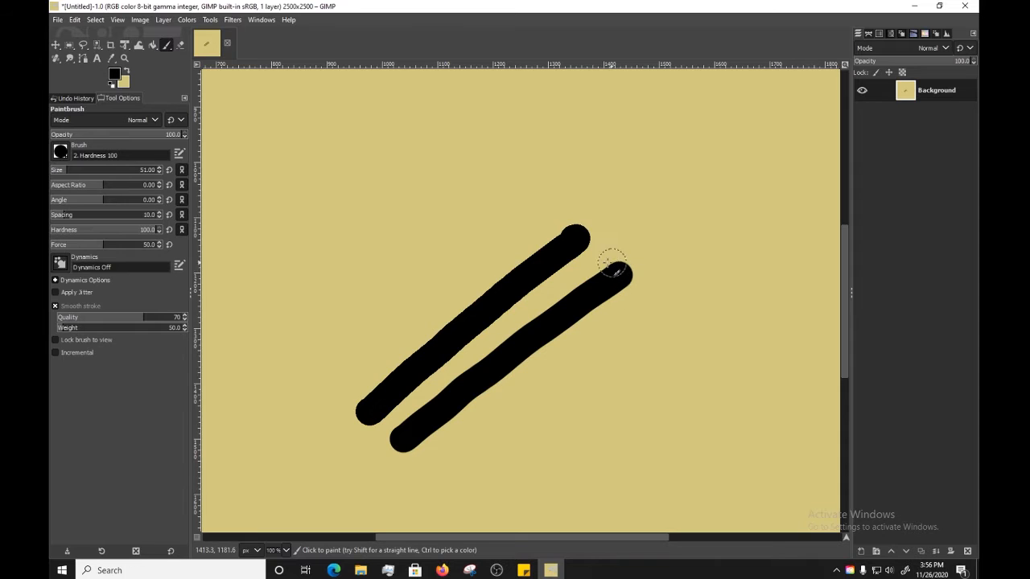
# Examine the edges of the pencil and paintbrush strokes at 400% and 800% zoom, and compare both strokes at 200%
pyautogui.click(286, 550)
pyautogui.click(280, 469)
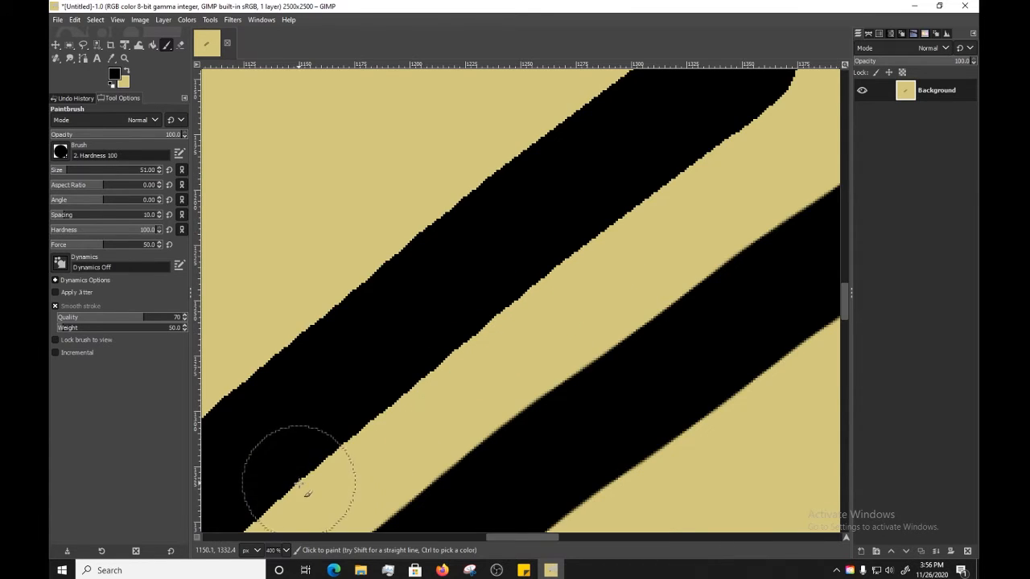
pyautogui.click(285, 551)
pyautogui.click(281, 456)
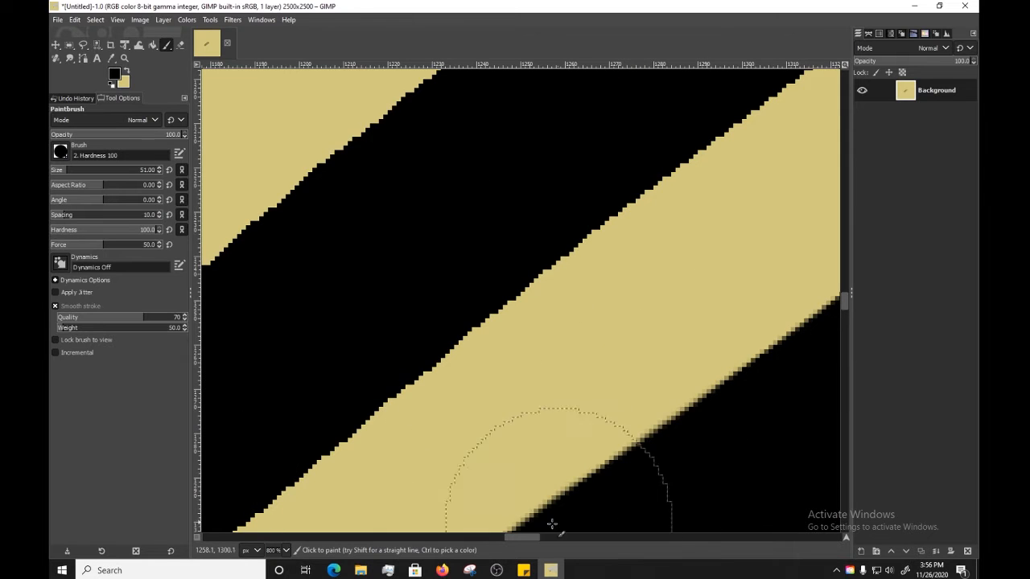
pyautogui.moveTo(527, 538); pyautogui.dragTo(553, 538)
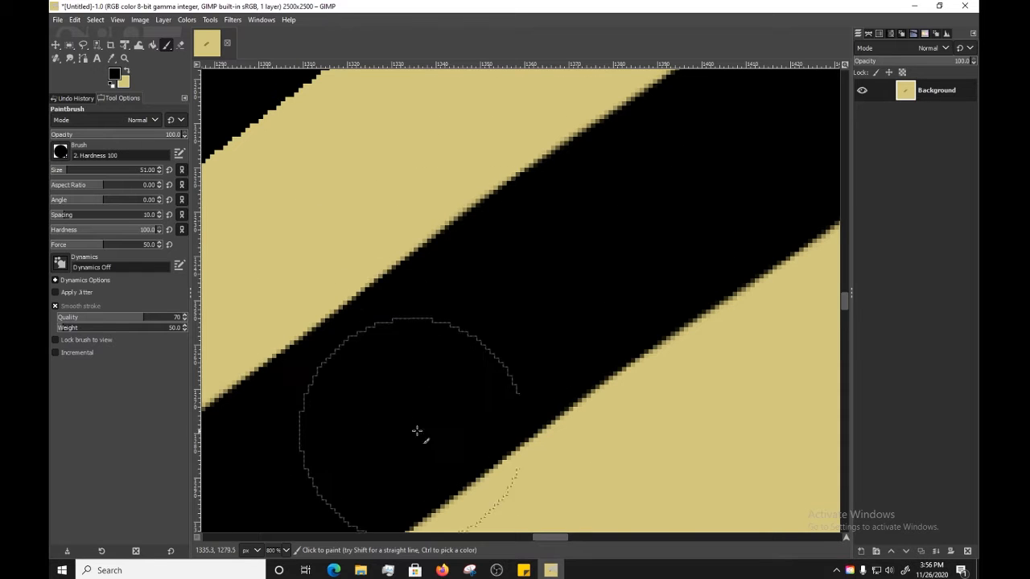
pyautogui.moveTo(540, 538)
pyautogui.mouseDown()
pyautogui.moveTo(476, 536)
pyautogui.moveTo(502, 537)
pyautogui.mouseUp()
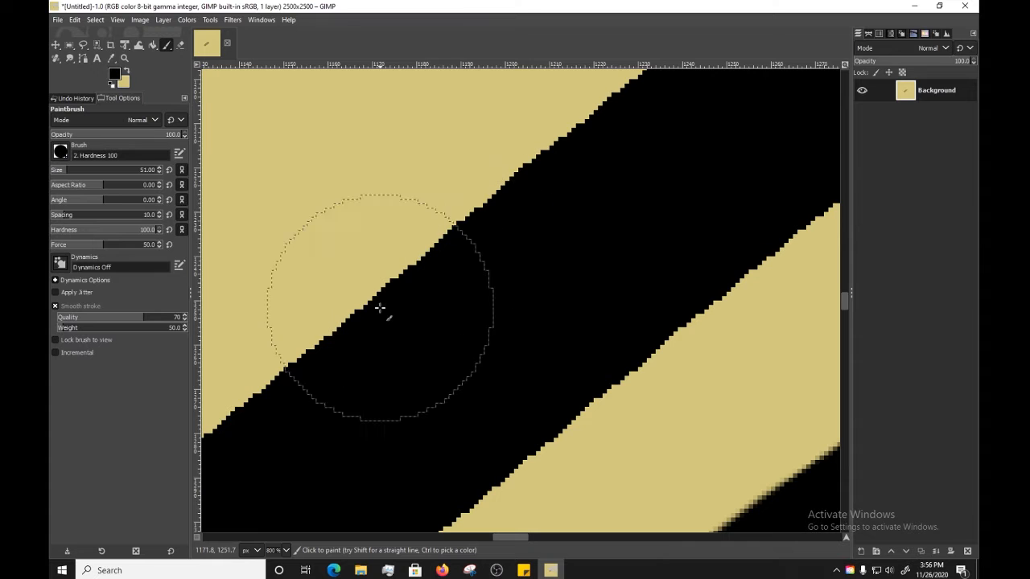
pyautogui.click(285, 551)
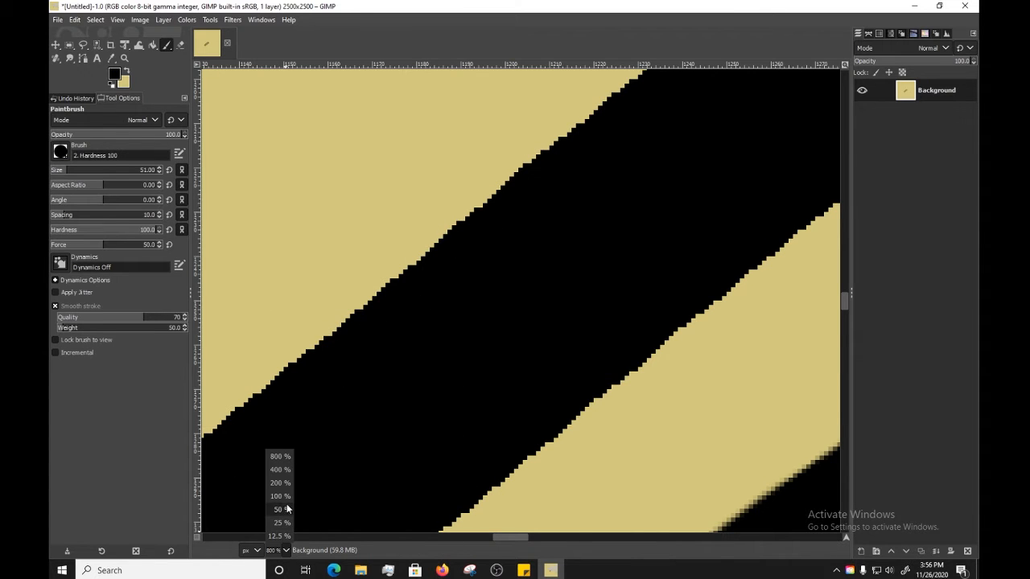
pyautogui.click(281, 482)
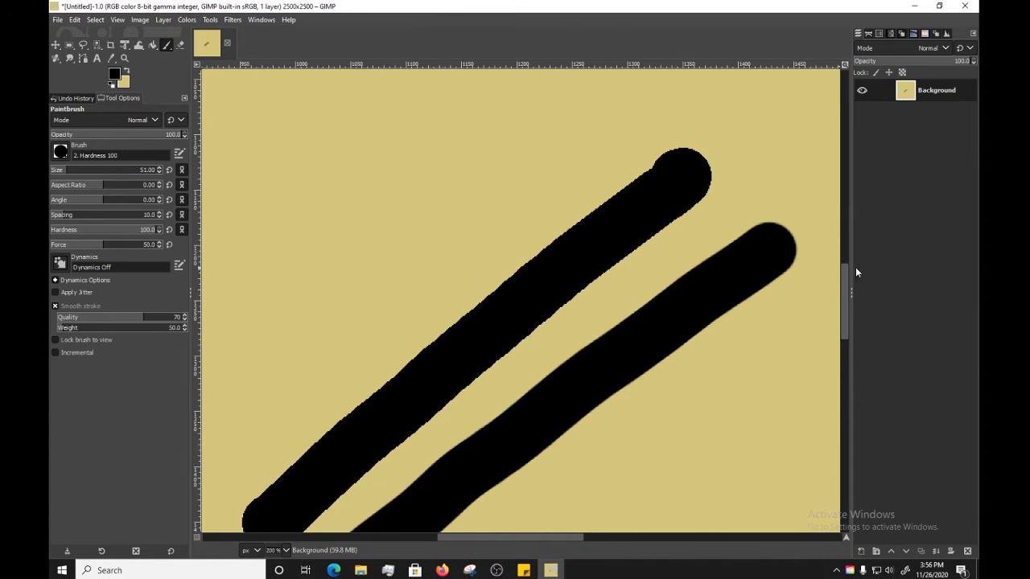
pyautogui.scroll(-2, 844, 293)
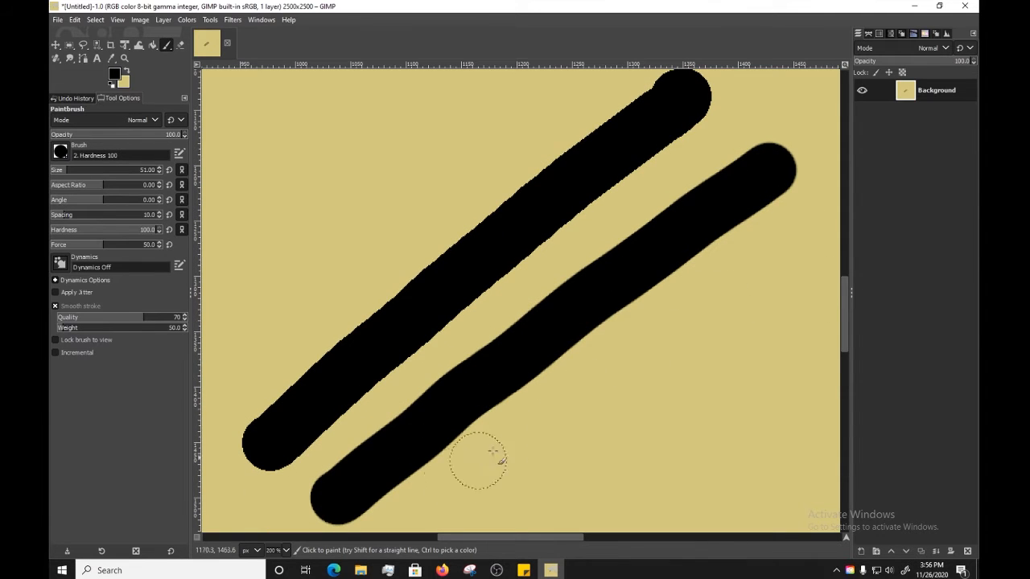
# Paint another black stroke with a loop below the two diagonals using the Paintbrush, and undo it together with both diagonal strokes
pyautogui.moveTo(462, 480)
pyautogui.mouseDown()
pyautogui.moveTo(683, 367)
pyautogui.moveTo(692, 310)
pyautogui.moveTo(773, 419)
pyautogui.moveTo(625, 484)
pyautogui.moveTo(760, 356)
pyautogui.moveTo(748, 308)
pyautogui.mouseUp()
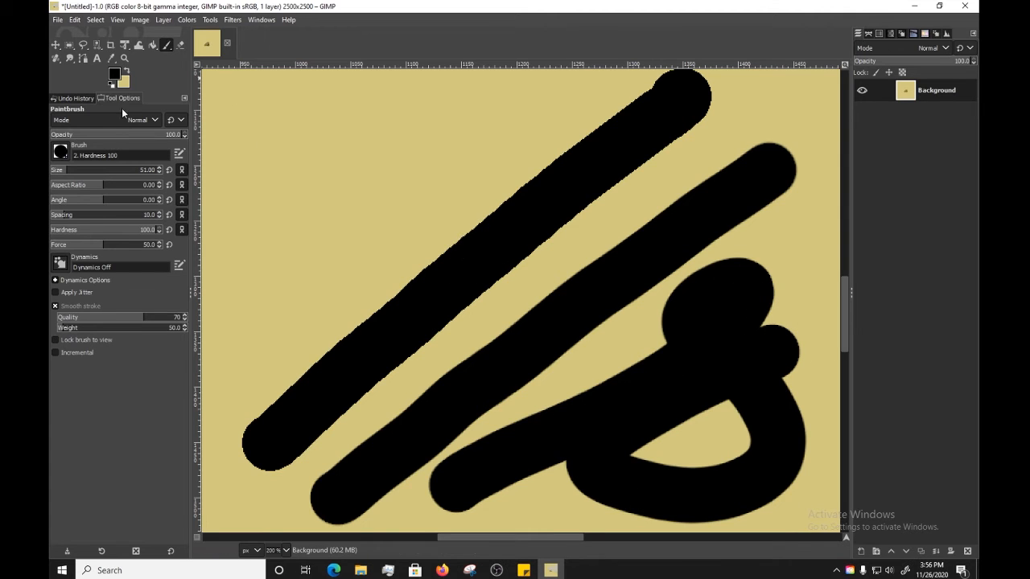
pyautogui.hotkey('ctrl', 'z')
pyautogui.hotkey('ctrl', 'z')
pyautogui.hotkey('ctrl', 'z')
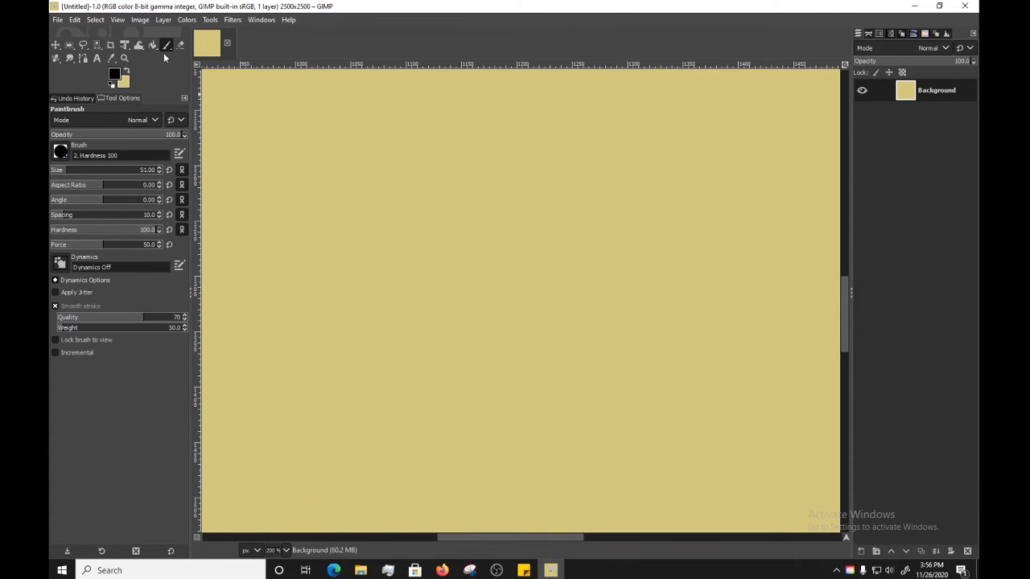
# Paint overlapping looping strokes across the canvas with the Airbrush at size 51 and 36% opacity, and undo them all
pyautogui.click(166, 44)
pyautogui.click(221, 72)
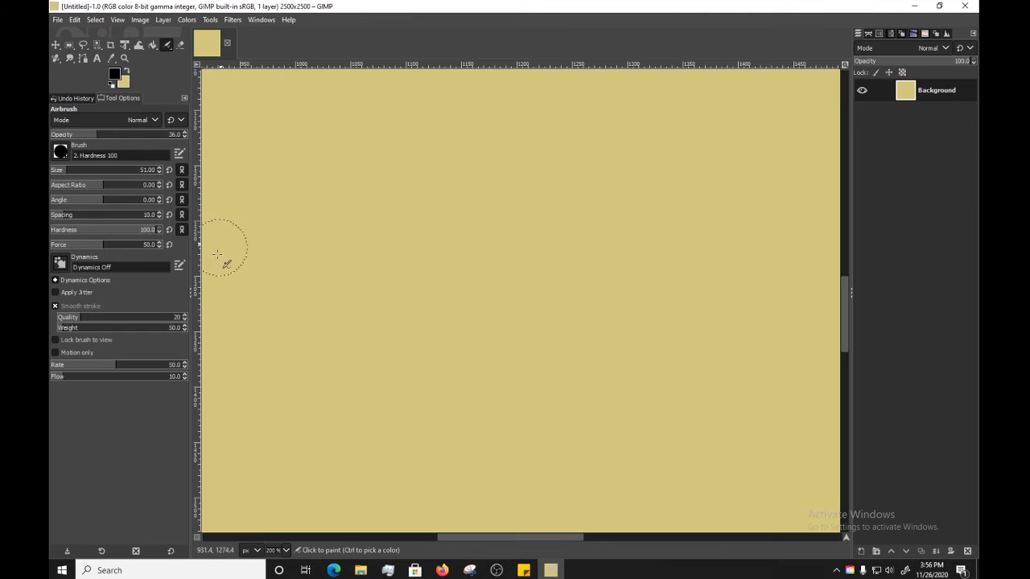
pyautogui.moveTo(345, 241)
pyautogui.mouseDown()
pyautogui.moveTo(333, 267)
pyautogui.moveTo(646, 248)
pyautogui.moveTo(485, 424)
pyautogui.moveTo(453, 303)
pyautogui.moveTo(757, 222)
pyautogui.moveTo(586, 211)
pyautogui.moveTo(747, 394)
pyautogui.moveTo(604, 312)
pyautogui.moveTo(636, 329)
pyautogui.mouseUp()
pyautogui.moveTo(397, 146)
pyautogui.mouseDown()
pyautogui.moveTo(467, 174)
pyautogui.moveTo(716, 103)
pyautogui.moveTo(429, 269)
pyautogui.moveTo(368, 351)
pyautogui.moveTo(799, 204)
pyautogui.moveTo(726, 281)
pyautogui.moveTo(482, 383)
pyautogui.moveTo(712, 378)
pyautogui.moveTo(547, 457)
pyautogui.moveTo(592, 354)
pyautogui.moveTo(580, 243)
pyautogui.moveTo(644, 386)
pyautogui.moveTo(606, 316)
pyautogui.mouseUp()
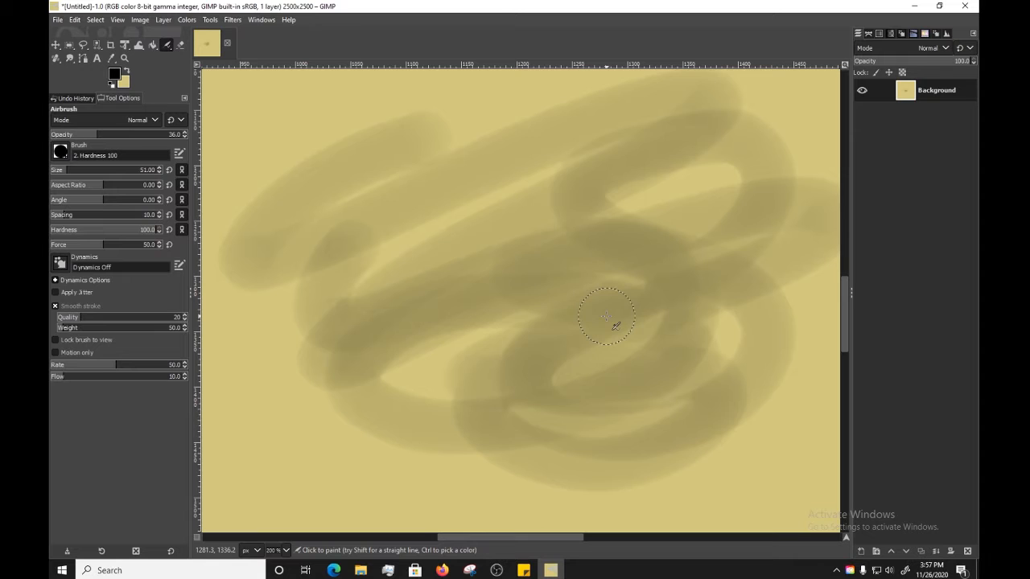
pyautogui.hotkey('ctrl', 'z')
pyautogui.hotkey('ctrl', 'z')
pyautogui.hotkey('ctrl', 'z')
pyautogui.hotkey('ctrl', 'z')
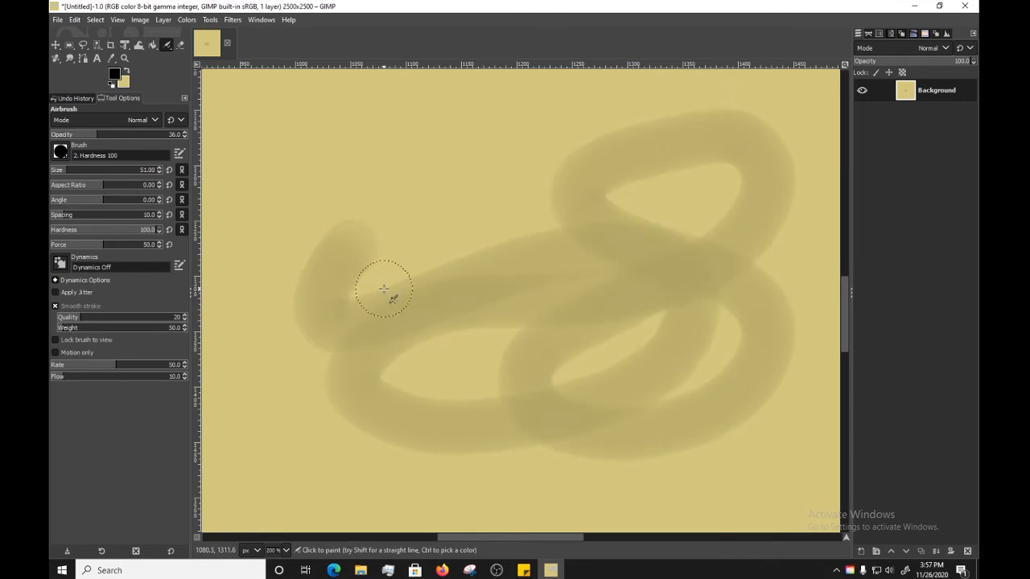
# Try the Ink tool at size 86.1 and 38.2% opacity with the diamond and the circle nib shapes, and undo the strokes
pyautogui.moveTo(170, 52); pyautogui.dragTo(205, 85)
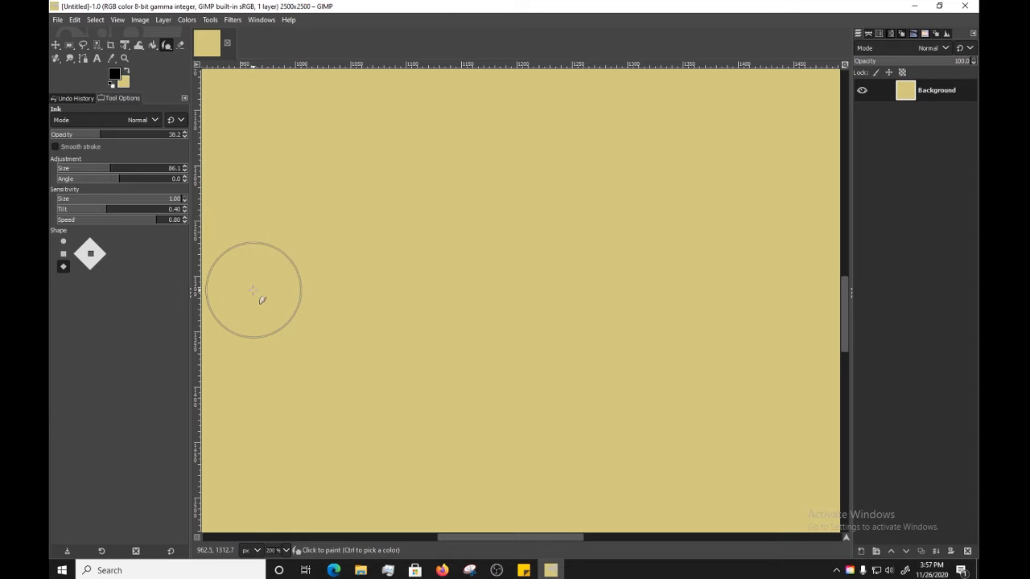
pyautogui.moveTo(371, 374)
pyautogui.mouseDown()
pyautogui.moveTo(539, 217)
pyautogui.moveTo(740, 333)
pyautogui.moveTo(474, 395)
pyautogui.moveTo(392, 320)
pyautogui.mouseUp()
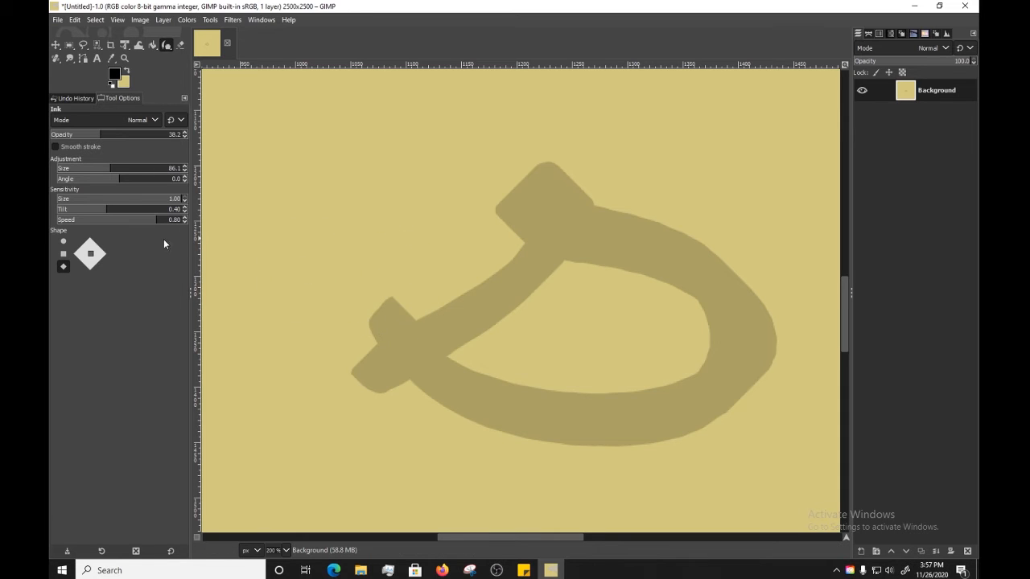
pyautogui.click(64, 242)
pyautogui.moveTo(366, 337)
pyautogui.mouseDown()
pyautogui.moveTo(434, 248)
pyautogui.moveTo(404, 215)
pyautogui.moveTo(521, 249)
pyautogui.moveTo(552, 354)
pyautogui.mouseUp()
pyautogui.click(67, 264)
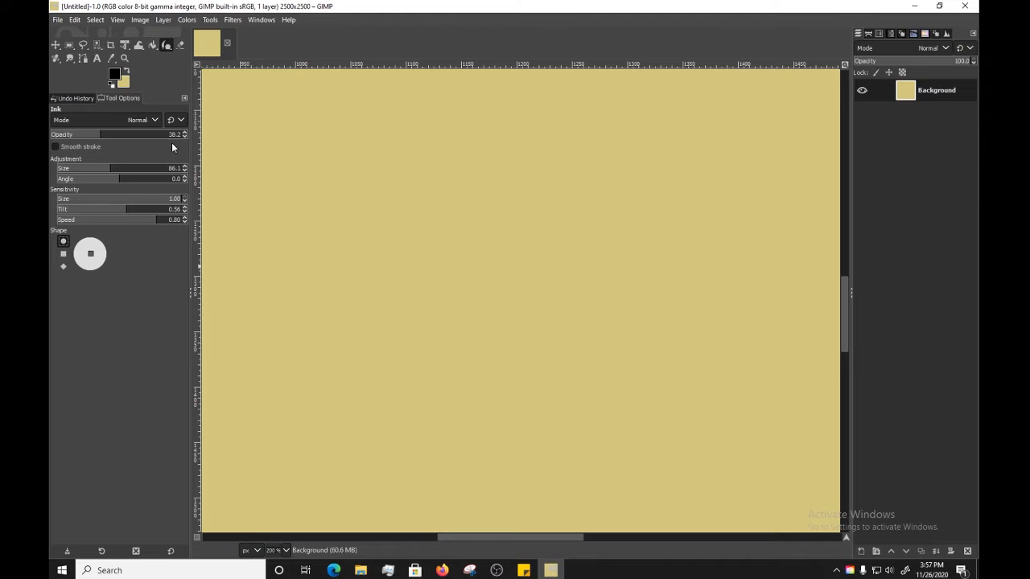
# Paint a curved black stroke down the whole canvas with the MyPaint Brush set to Glow Airbrush, and undo it
pyautogui.moveTo(168, 50)
pyautogui.mouseDown()
pyautogui.moveTo(182, 99)
pyautogui.moveTo(211, 100)
pyautogui.mouseUp()
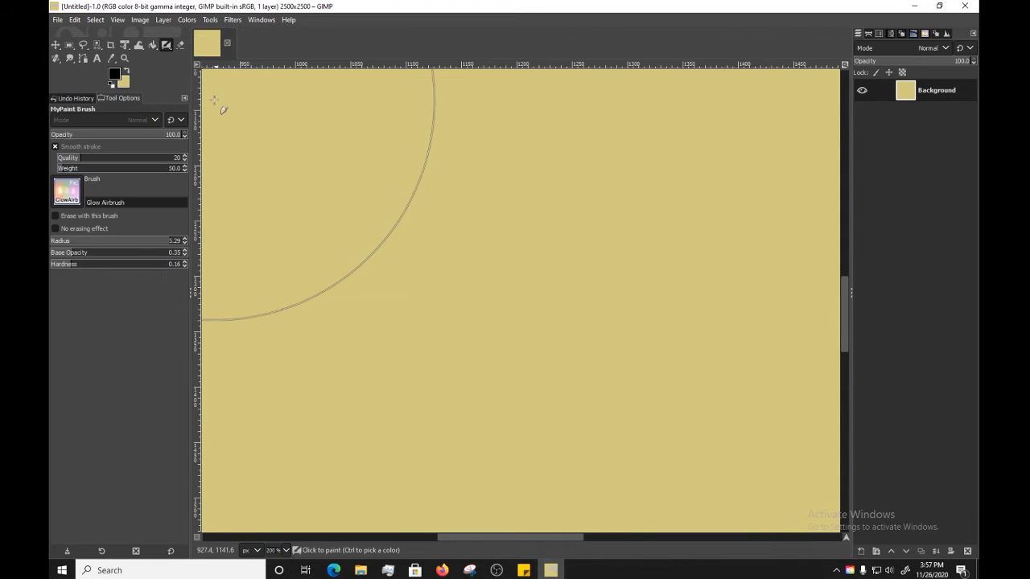
pyautogui.click(286, 550)
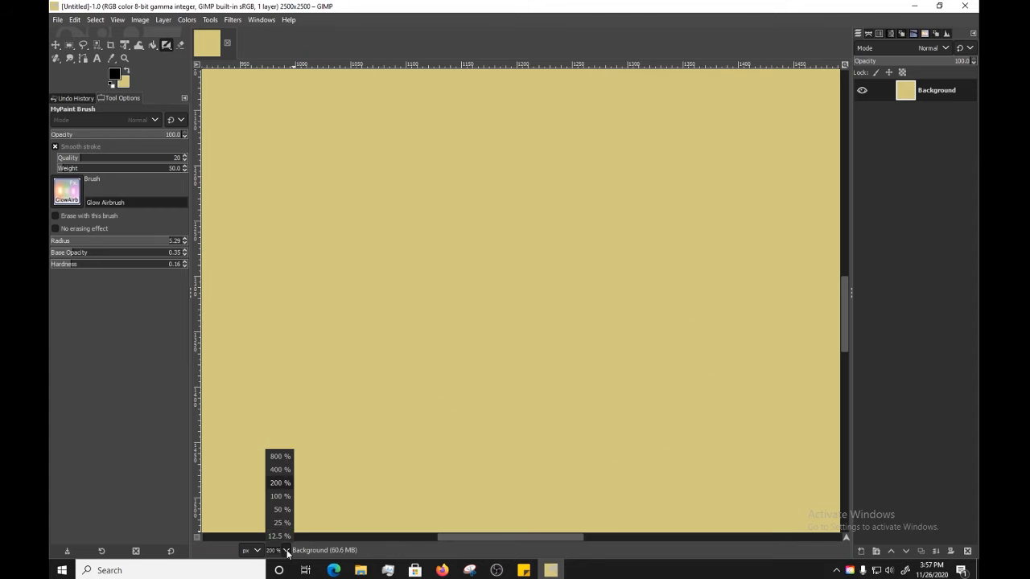
pyautogui.click(283, 510)
pyautogui.click(285, 550)
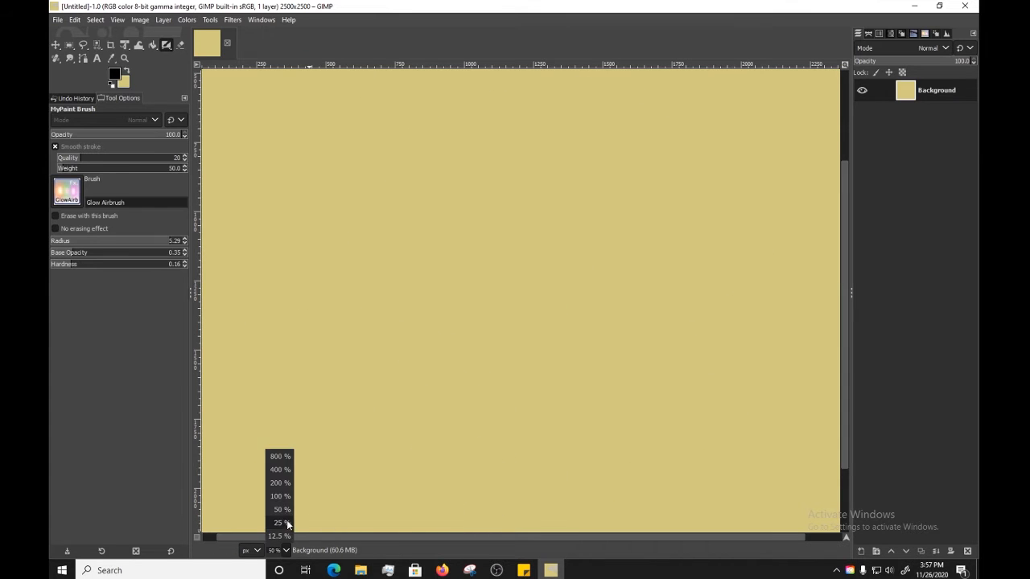
pyautogui.click(284, 525)
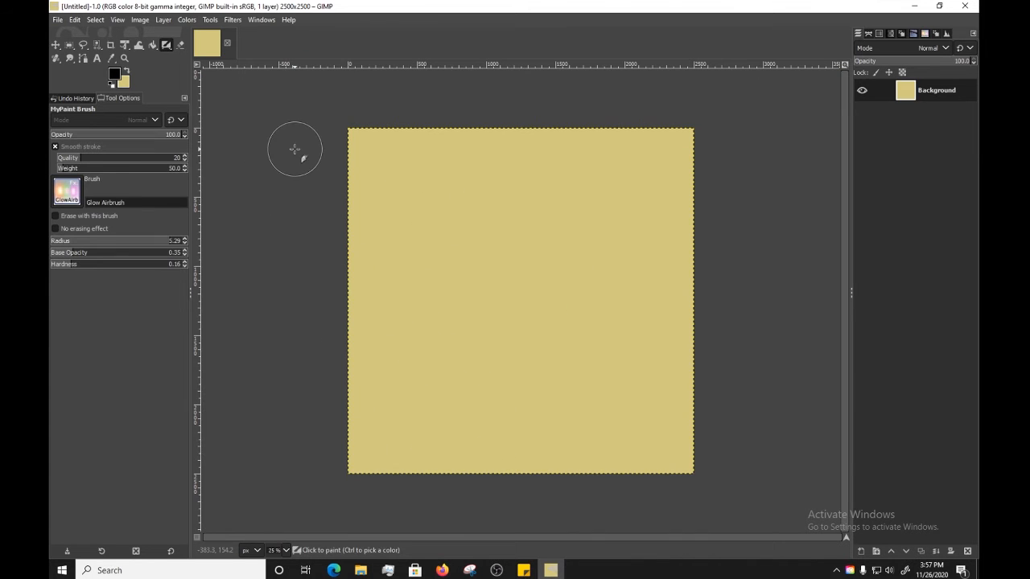
pyautogui.moveTo(567, 185)
pyautogui.mouseDown()
pyautogui.moveTo(499, 252)
pyautogui.moveTo(406, 395)
pyautogui.mouseUp()
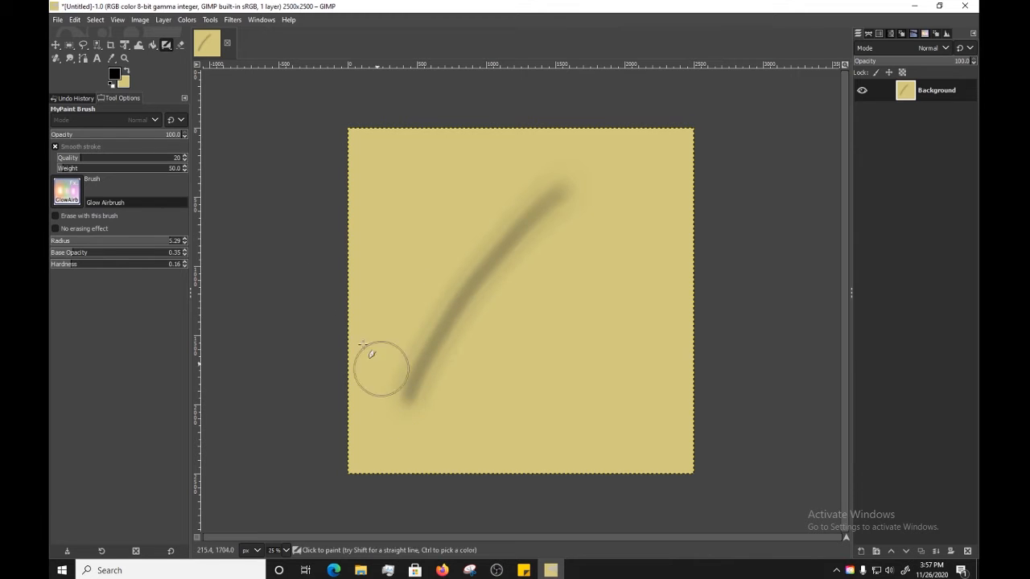
pyautogui.click(74, 19)
pyautogui.click(77, 34)
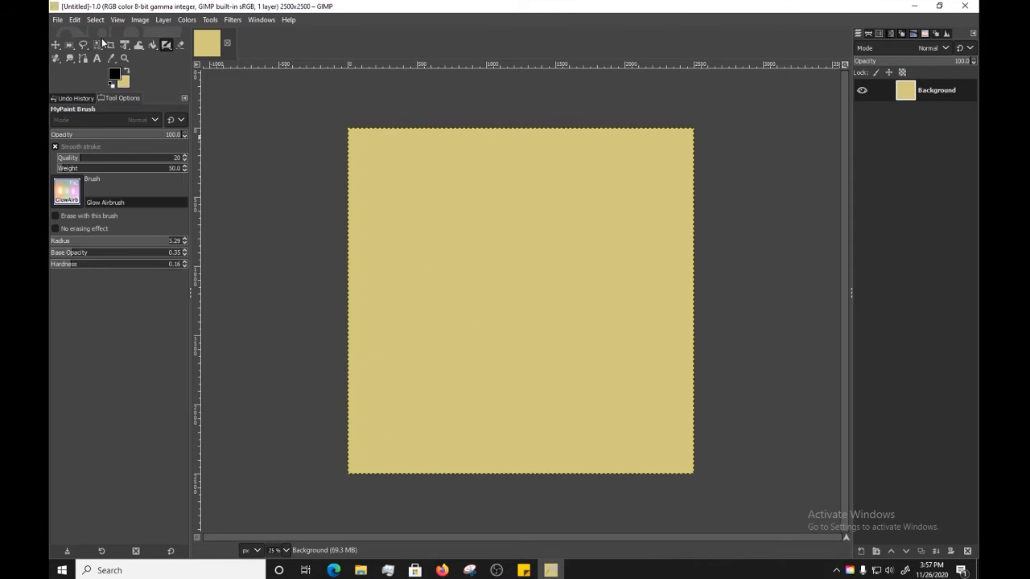
# Fill the whole canvas with the black foreground color using Bucket Fill
pyautogui.click(152, 45)
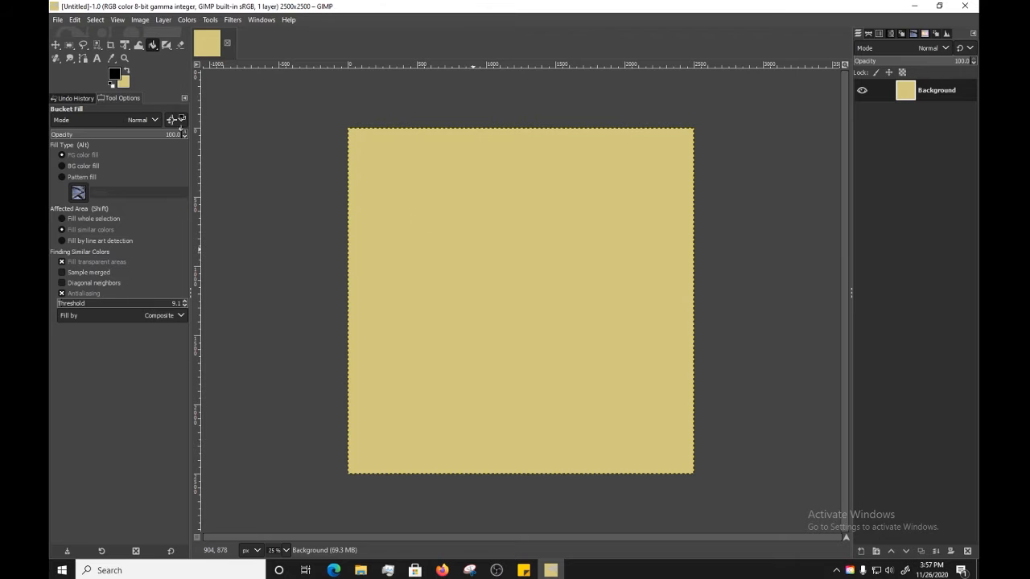
pyautogui.click(520, 301)
# Return to the MyPaint Brush and set the foreground color to a saturated bright blue
pyautogui.click(167, 45)
pyautogui.click(115, 74)
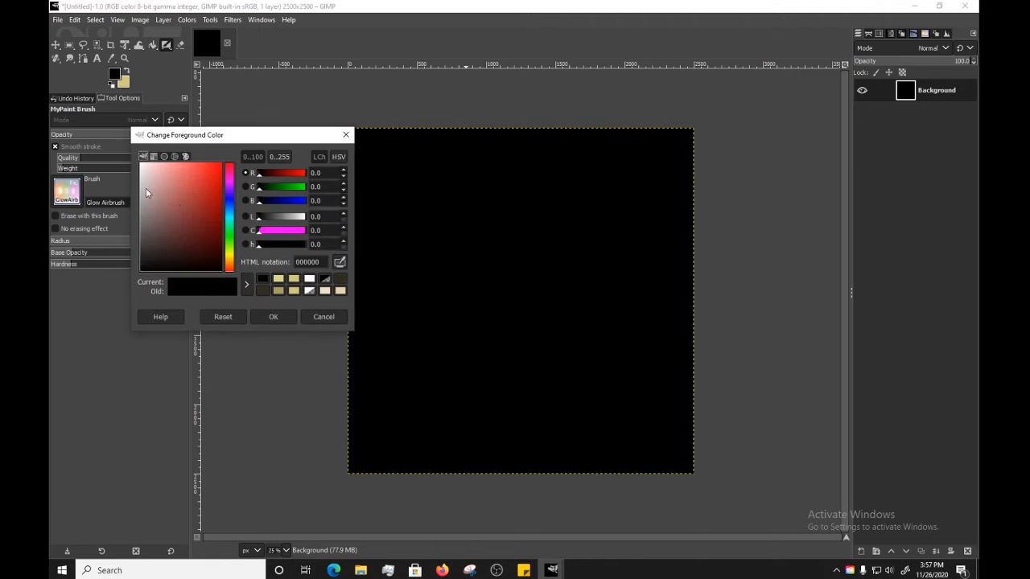
pyautogui.moveTo(145, 187); pyautogui.dragTo(197, 214)
pyautogui.click(233, 198)
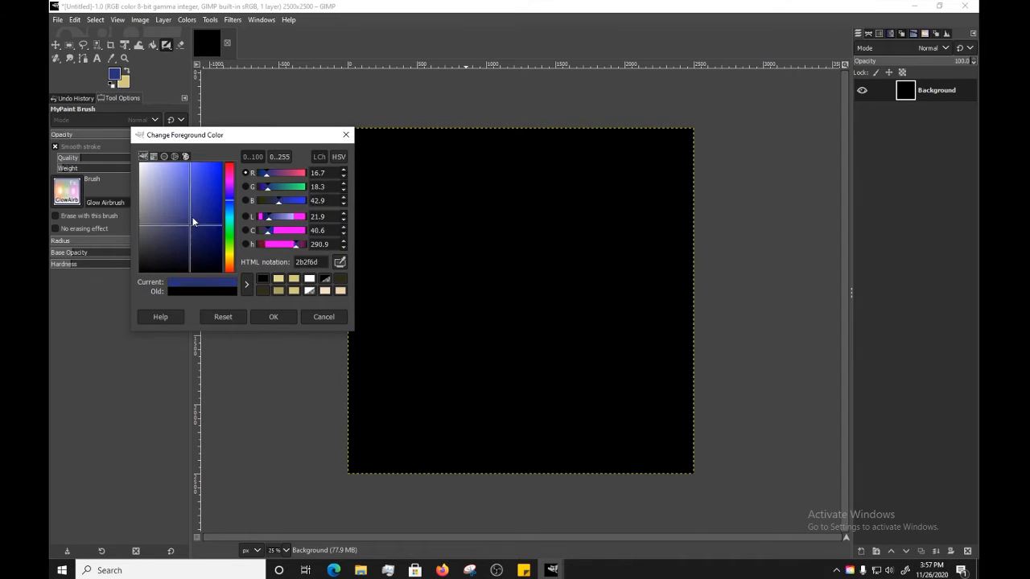
pyautogui.click(274, 316)
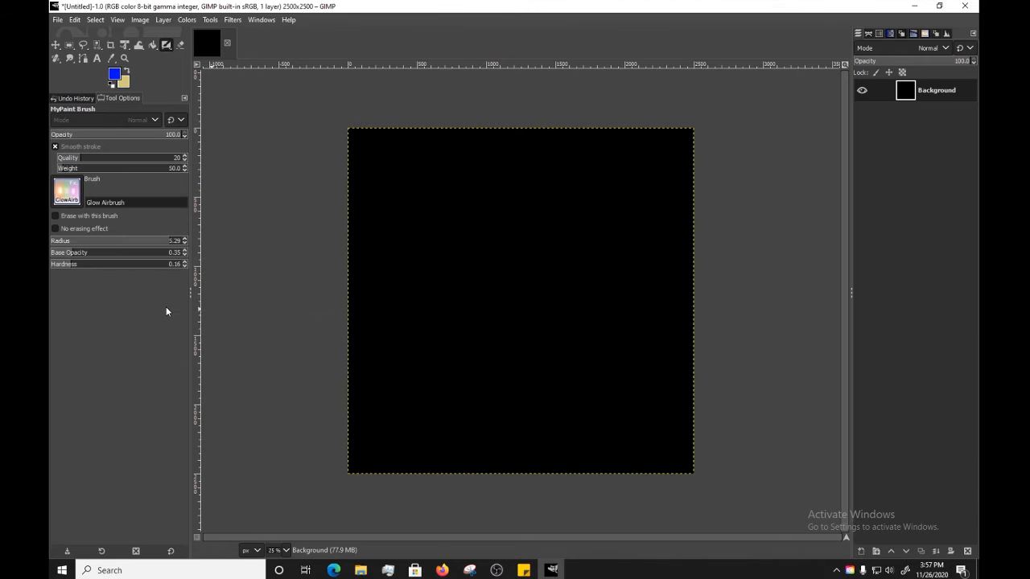
# Paint two looping Glow Airbrush strokes on the black canvas at radius 5.29 and base opacity 0.35
pyautogui.moveTo(556, 183)
pyautogui.mouseDown()
pyautogui.moveTo(526, 308)
pyautogui.moveTo(547, 413)
pyautogui.moveTo(443, 349)
pyautogui.moveTo(632, 257)
pyautogui.moveTo(469, 222)
pyautogui.moveTo(646, 311)
pyautogui.moveTo(464, 399)
pyautogui.moveTo(476, 193)
pyautogui.moveTo(602, 349)
pyautogui.moveTo(574, 251)
pyautogui.mouseUp()
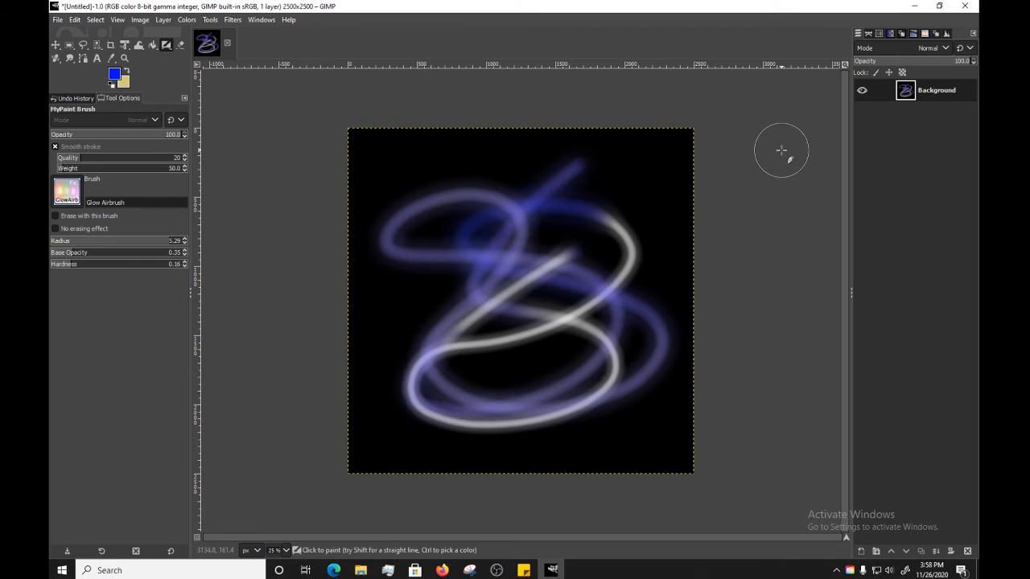
pyautogui.moveTo(582, 159)
pyautogui.mouseDown()
pyautogui.moveTo(435, 161)
pyautogui.moveTo(568, 195)
pyautogui.moveTo(372, 370)
pyautogui.moveTo(643, 302)
pyautogui.mouseUp()
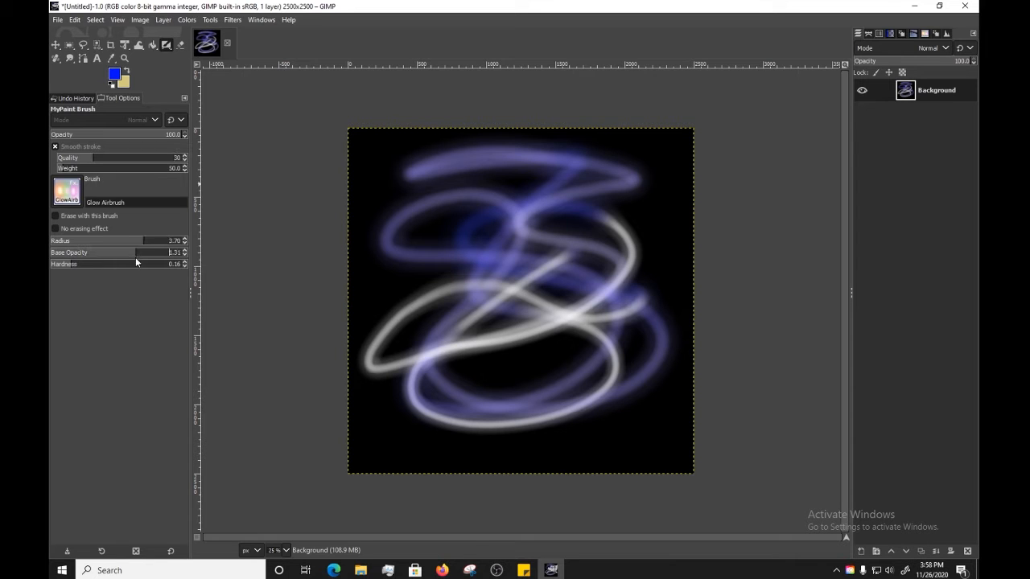
# Paint thin looping strokes at smoothing quality 30 and radius 3.70, and a wider one at radius 5.49, base opacity 1.11 and hardness 0.08
pyautogui.moveTo(439, 186)
pyautogui.mouseDown()
pyautogui.moveTo(511, 275)
pyautogui.moveTo(407, 340)
pyautogui.moveTo(634, 159)
pyautogui.mouseUp()
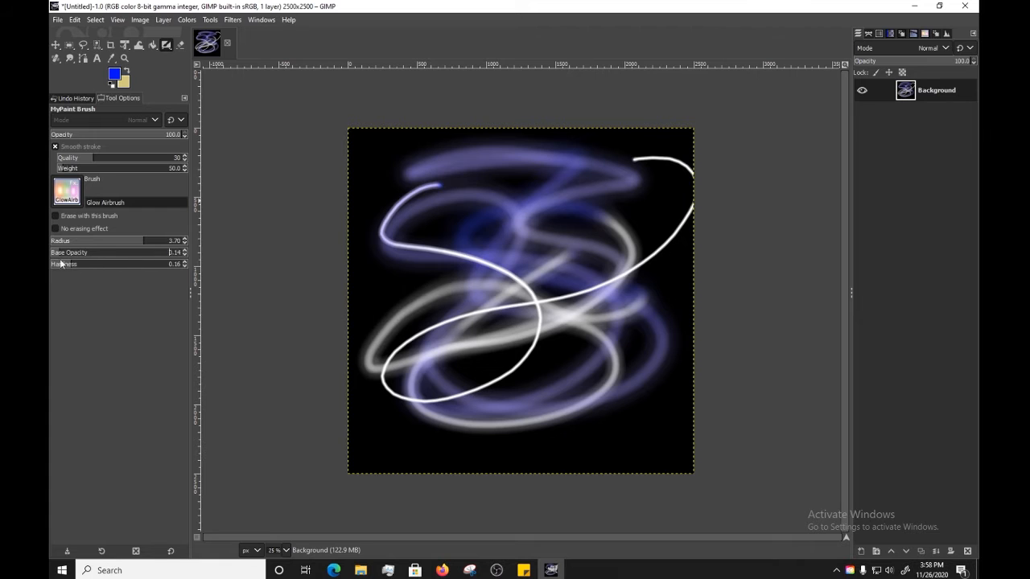
pyautogui.moveTo(450, 354)
pyautogui.mouseDown()
pyautogui.moveTo(374, 443)
pyautogui.moveTo(684, 294)
pyautogui.mouseUp()
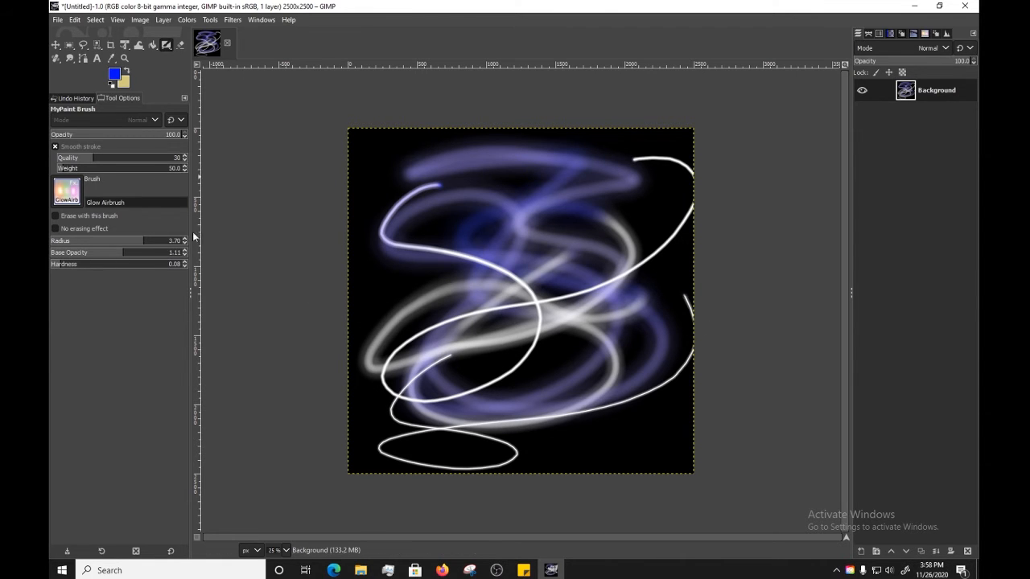
pyautogui.click(180, 241)
pyautogui.moveTo(465, 149)
pyautogui.mouseDown()
pyautogui.moveTo(413, 207)
pyautogui.moveTo(482, 321)
pyautogui.moveTo(555, 286)
pyautogui.moveTo(602, 230)
pyautogui.moveTo(671, 322)
pyautogui.moveTo(685, 283)
pyautogui.moveTo(669, 300)
pyautogui.moveTo(620, 300)
pyautogui.mouseUp()
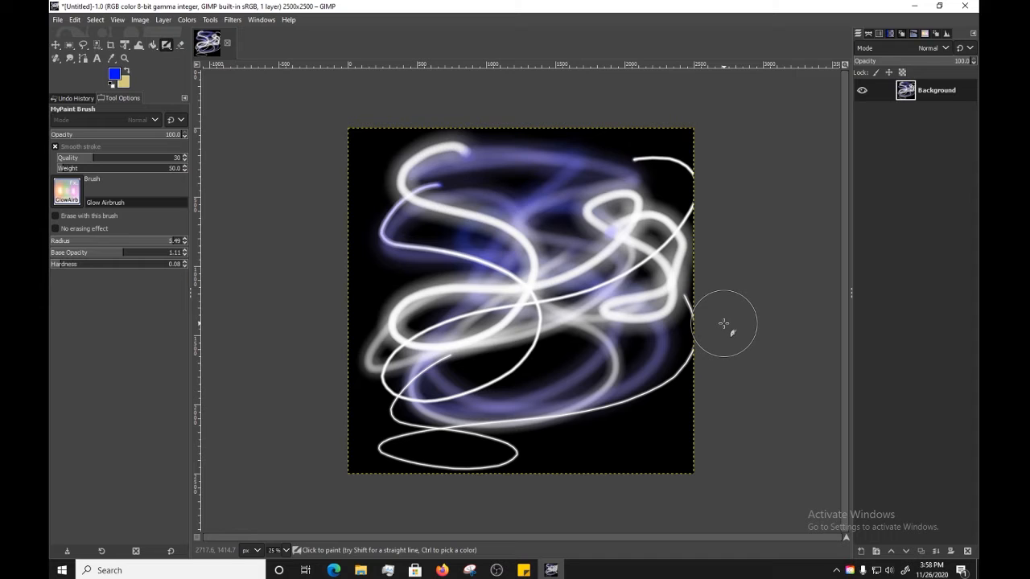
# Undo all the Glow Airbrush strokes back to the plain black canvas
pyautogui.hotkey('ctrl', 'z')
pyautogui.hotkey('ctrl', 'z')
pyautogui.hotkey('ctrl', 'z')
pyautogui.hotkey('ctrl', 'z')
pyautogui.hotkey('ctrl', 'z')
pyautogui.hotkey('ctrl', 'z')
pyautogui.hotkey('ctrl', 'z')
pyautogui.hotkey('ctrl', 'z')
pyautogui.hotkey('ctrl', 'z')
pyautogui.hotkey('ctrl', 'z')
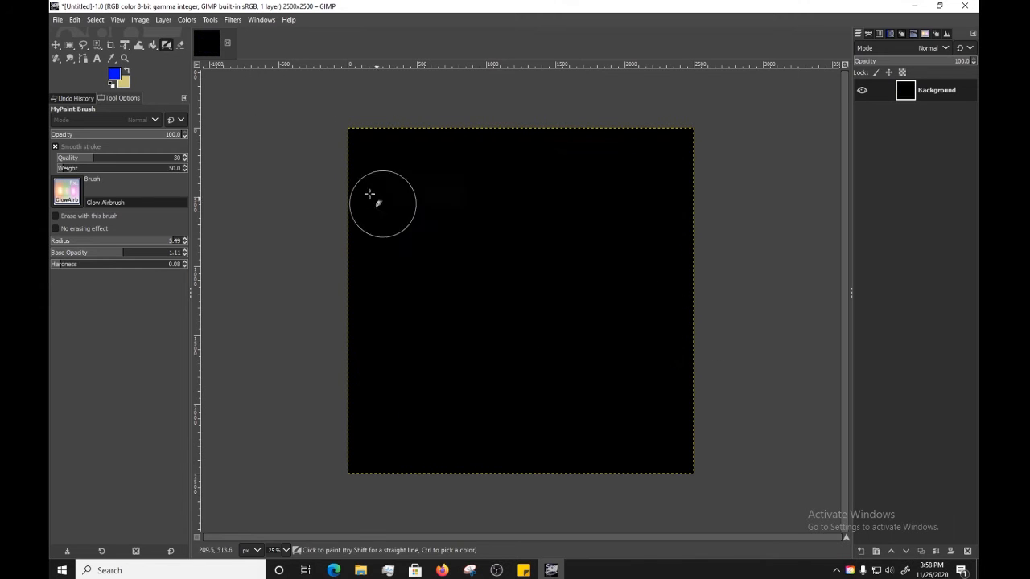
# Choose the acrylic 04 paint brush for the MyPaint Brush tool
pyautogui.click(118, 202)
pyautogui.moveTo(225, 264); pyautogui.dragTo(226, 224)
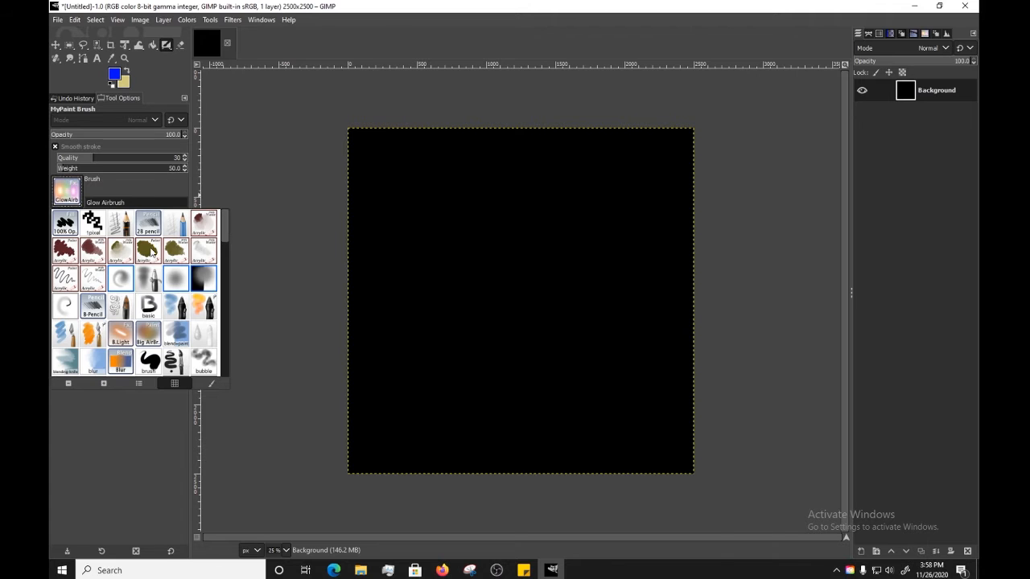
pyautogui.click(149, 251)
# Paint blue zigzag strokes across the black canvas with acrylic 04 paint at radius 2.60, and undo them
pyautogui.moveTo(467, 259)
pyautogui.mouseDown()
pyautogui.moveTo(491, 276)
pyautogui.moveTo(475, 351)
pyautogui.moveTo(538, 368)
pyautogui.moveTo(658, 369)
pyautogui.moveTo(649, 392)
pyautogui.moveTo(678, 394)
pyautogui.mouseUp()
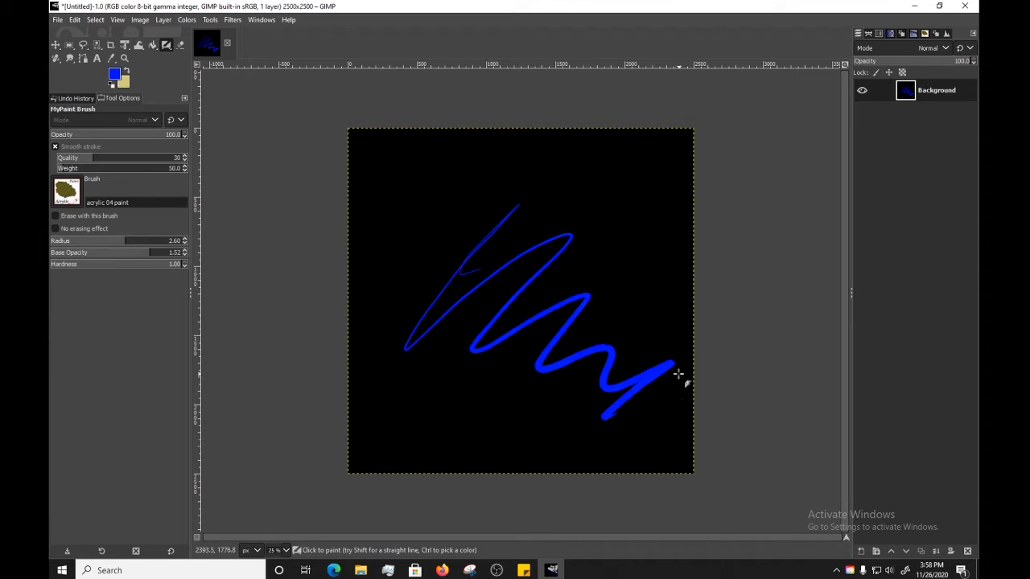
pyautogui.moveTo(407, 254)
pyautogui.mouseDown()
pyautogui.moveTo(472, 313)
pyautogui.moveTo(720, 270)
pyautogui.mouseUp()
pyautogui.hotkey('ctrl', 'z')
pyautogui.hotkey('ctrl', 'z')
pyautogui.hotkey('ctrl', 'z')
pyautogui.hotkey('ctrl', 'z')
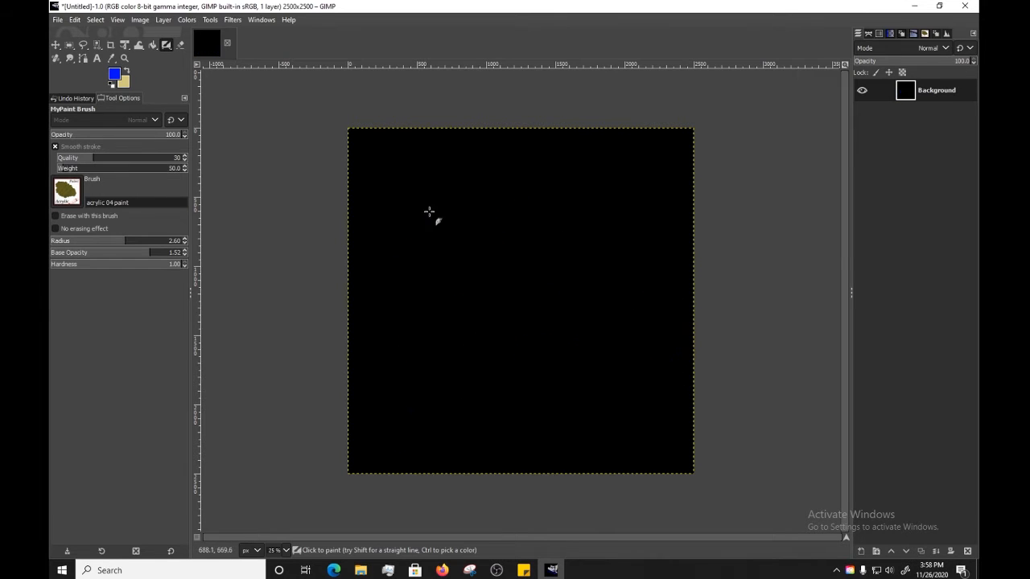
# Switch to the Paintbrush to view its options, and return to the MyPaint Brush
pyautogui.rightClick(168, 52)
pyautogui.click(217, 46)
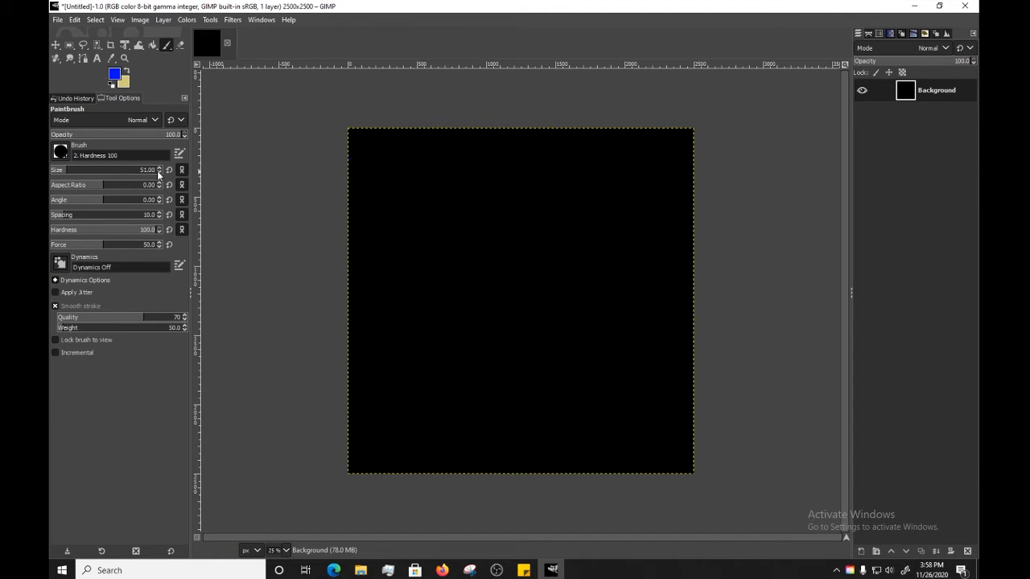
pyautogui.rightClick(167, 47)
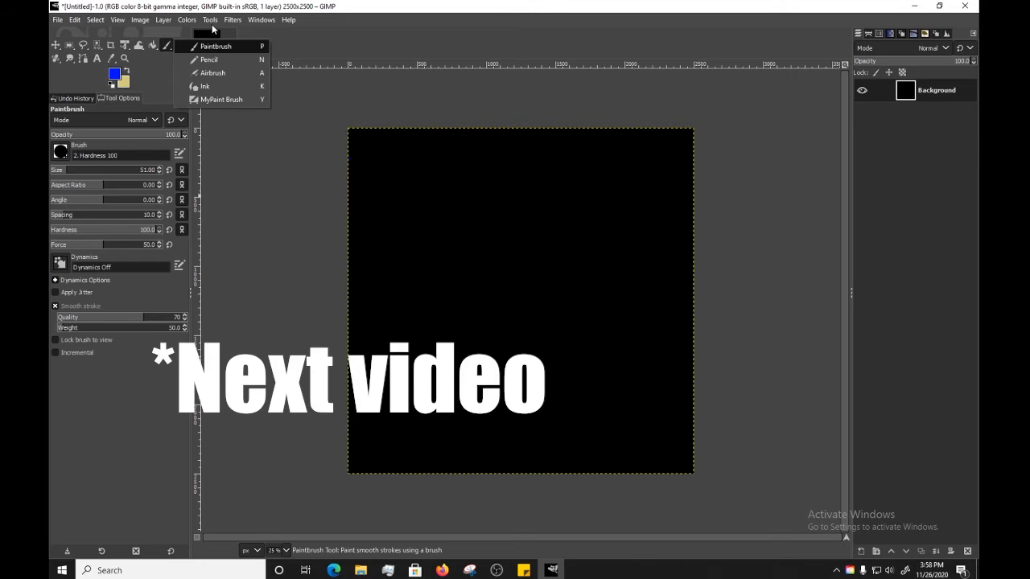
pyautogui.click(218, 97)
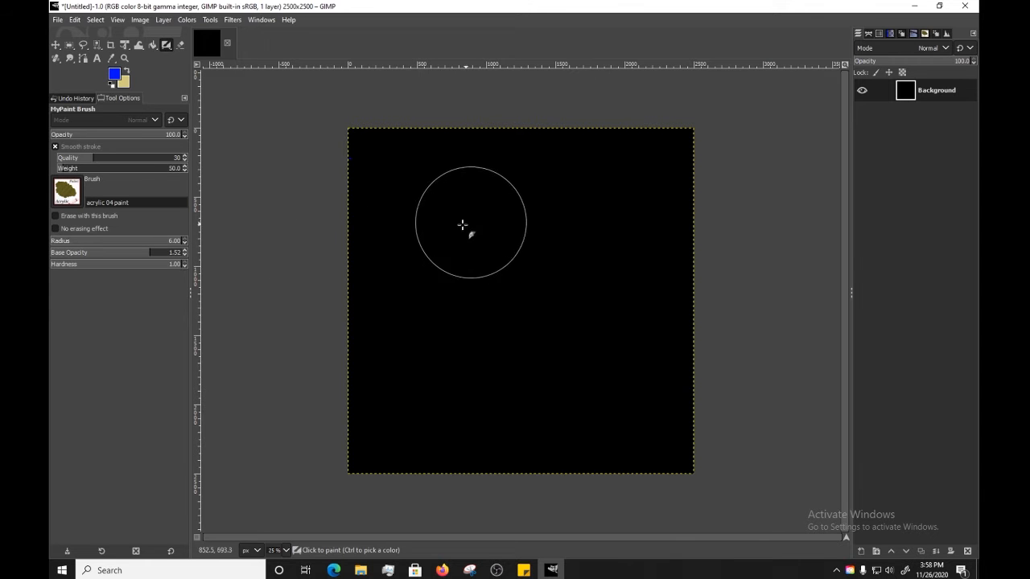
# Cover most of the canvas with blue using acrylic 04 paint at radius 6.00, and undo the stroke
pyautogui.moveTo(471, 223)
pyautogui.mouseDown()
pyautogui.moveTo(538, 298)
pyautogui.moveTo(512, 417)
pyautogui.moveTo(608, 365)
pyautogui.moveTo(400, 319)
pyautogui.mouseUp()
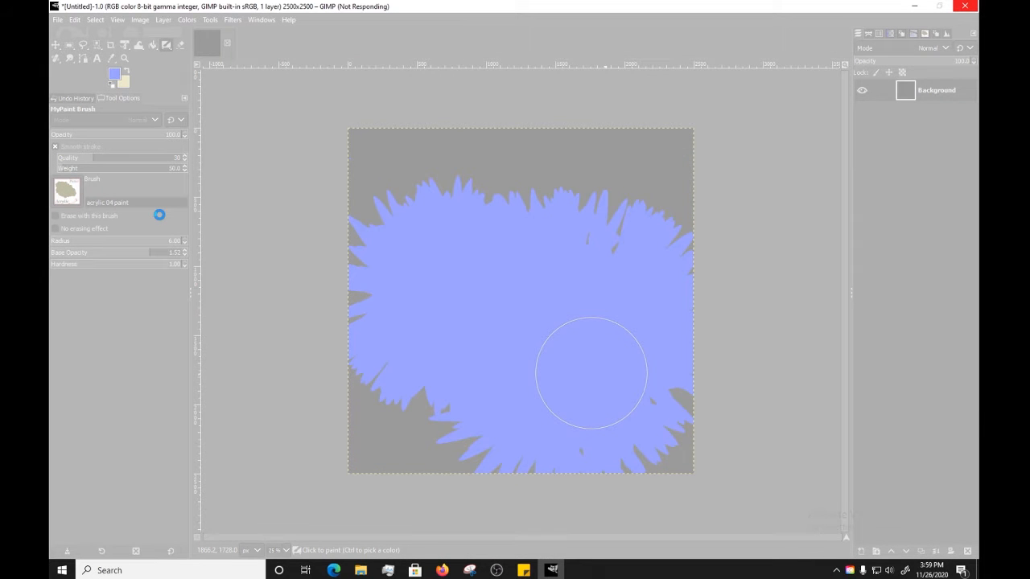
pyautogui.hotkey('ctrl', 'z')
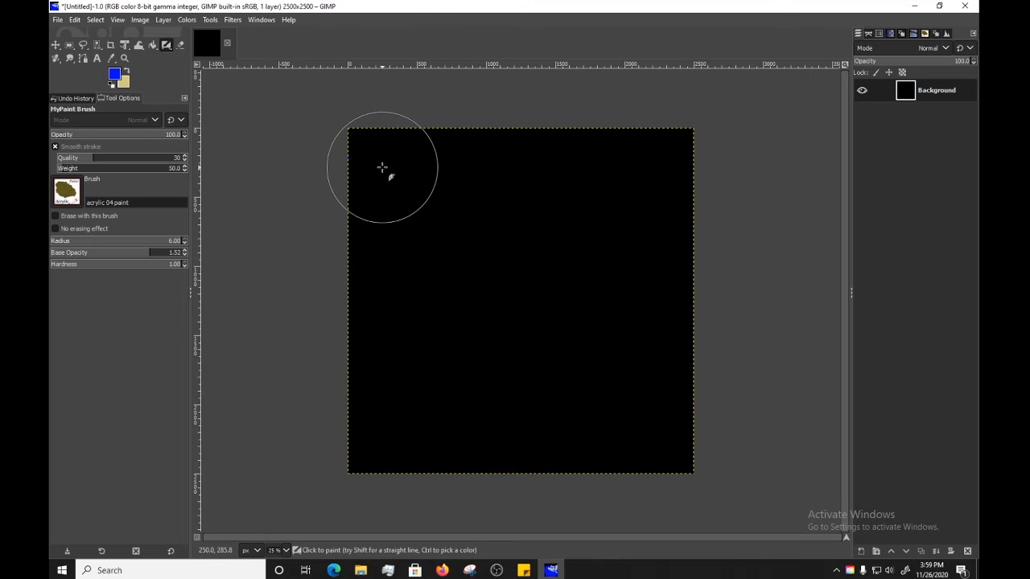
# Browse the MyPaint Brush tool's brush collection down to its last entries
pyautogui.click(168, 47)
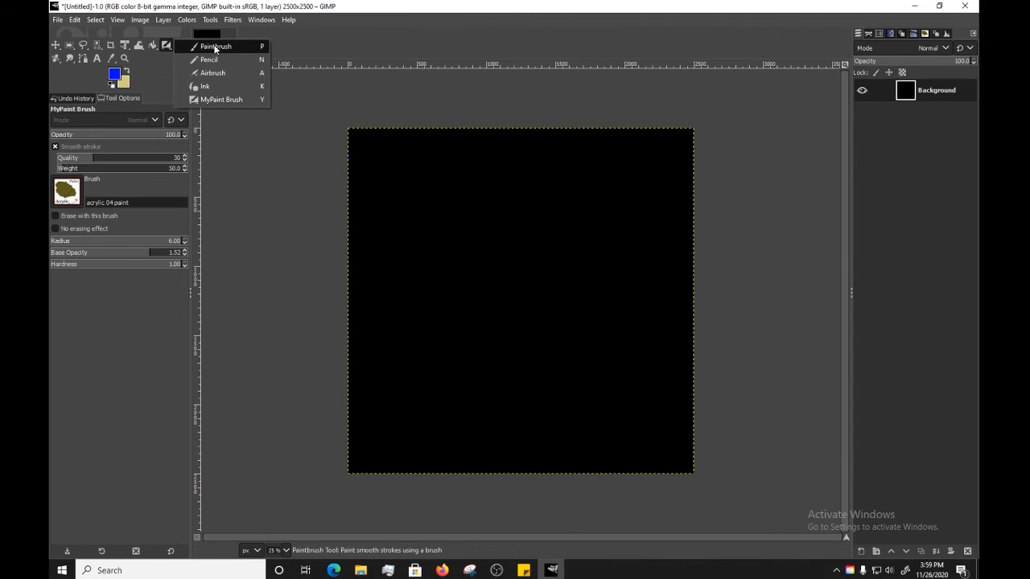
pyautogui.click(221, 99)
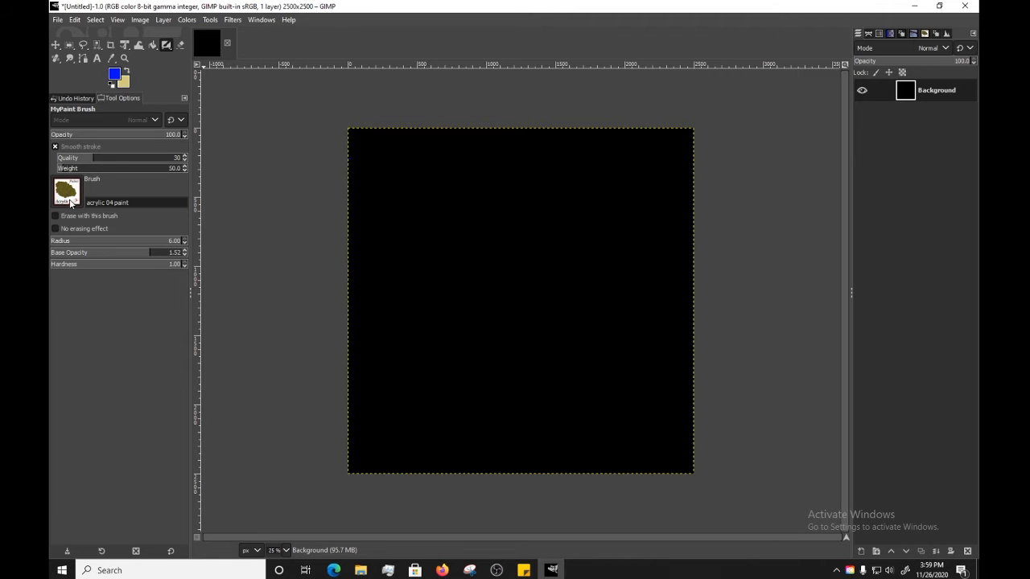
pyautogui.click(67, 191)
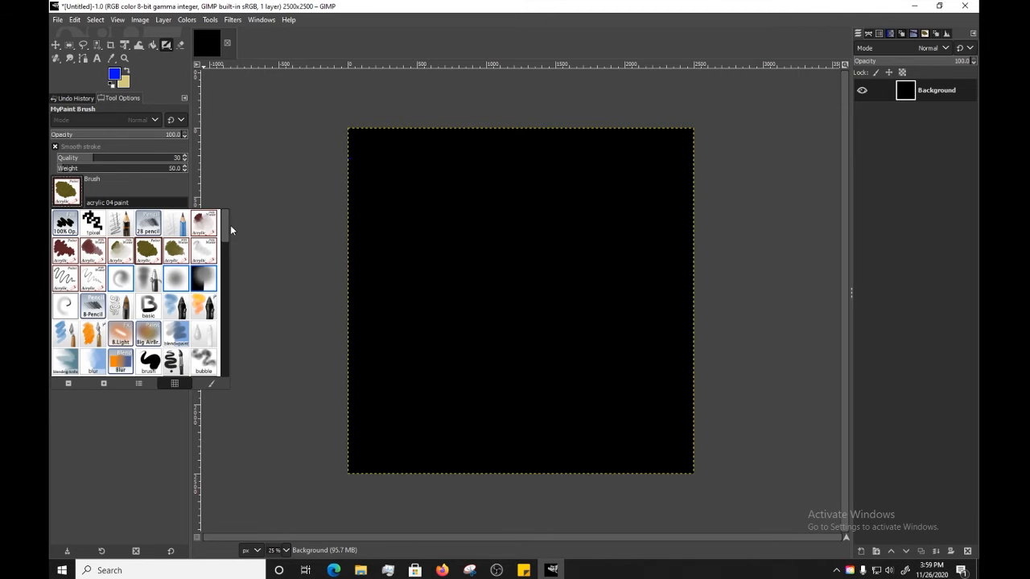
pyautogui.moveTo(223, 225)
pyautogui.mouseDown()
pyautogui.moveTo(228, 359)
pyautogui.moveTo(229, 346)
pyautogui.mouseUp()
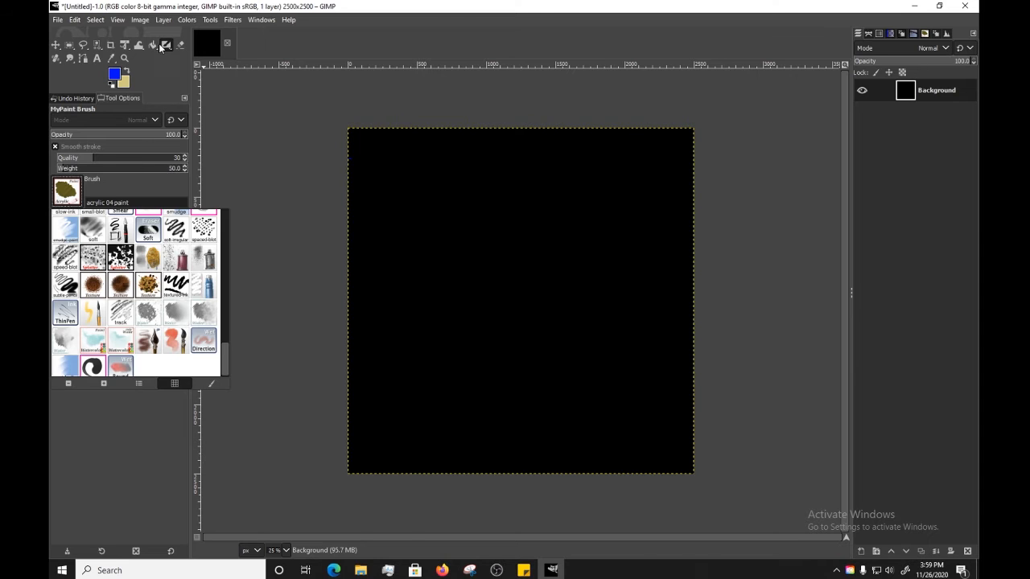
# Switch to the Paintbrush, paint a looping blue stroke with 2. Hardness 100 at size 51, and undo it
pyautogui.moveTo(158, 50); pyautogui.dragTo(208, 44)
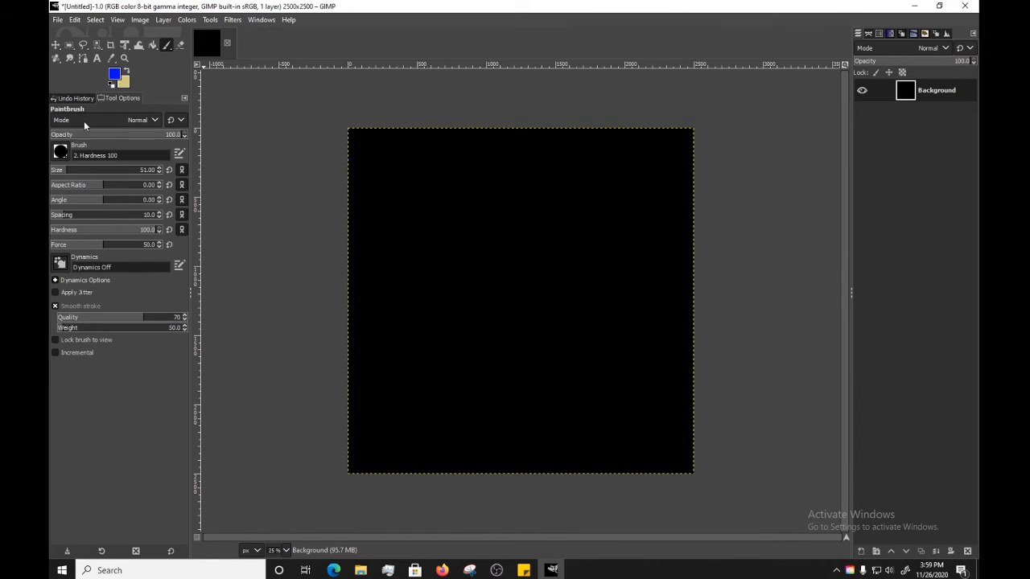
pyautogui.moveTo(366, 358)
pyautogui.mouseDown()
pyautogui.moveTo(492, 283)
pyautogui.moveTo(614, 322)
pyautogui.moveTo(616, 299)
pyautogui.moveTo(648, 280)
pyautogui.mouseUp()
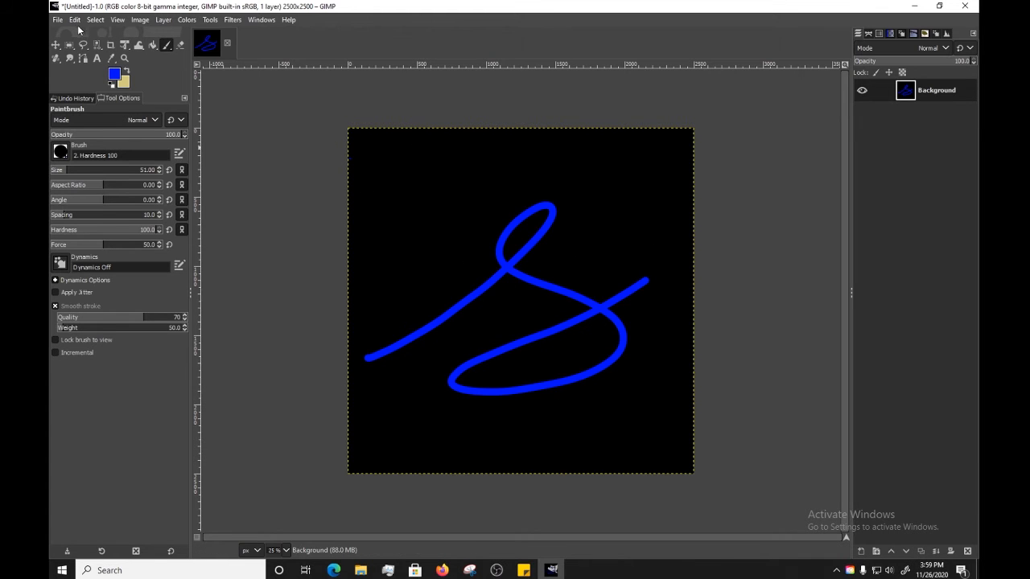
pyautogui.click(74, 19)
pyautogui.click(80, 38)
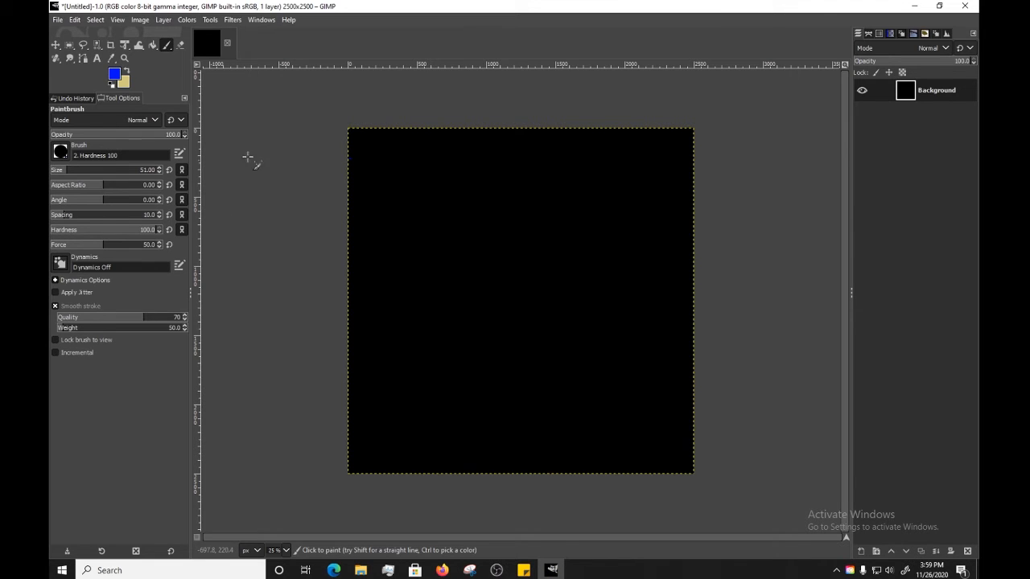
# Choose GIMP Brush #32 at size 204 and paint two long, slightly slanted blue strokes down the canvas
pyautogui.click(79, 156)
pyautogui.moveTo(144, 248); pyautogui.dragTo(150, 186)
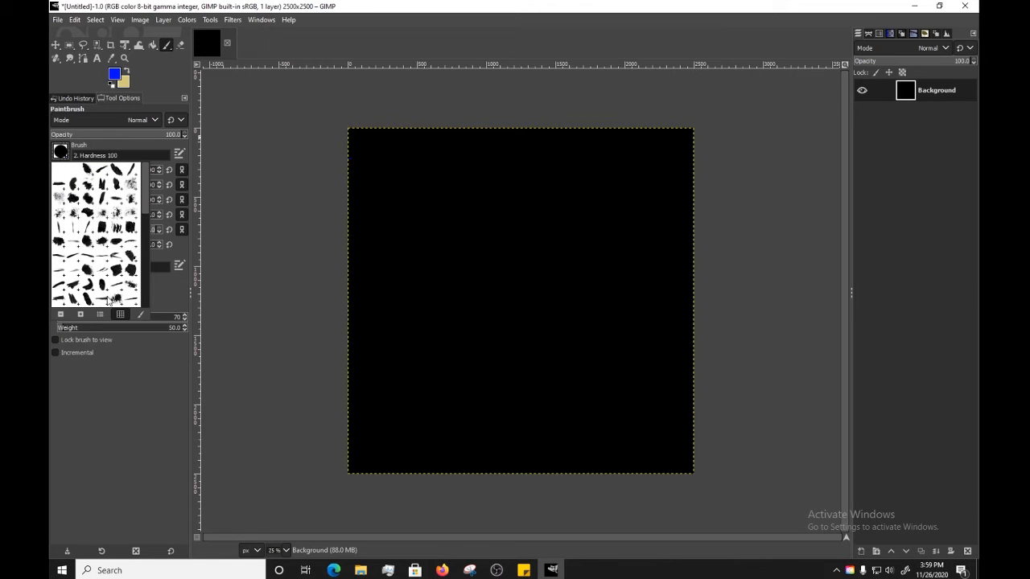
pyautogui.click(130, 232)
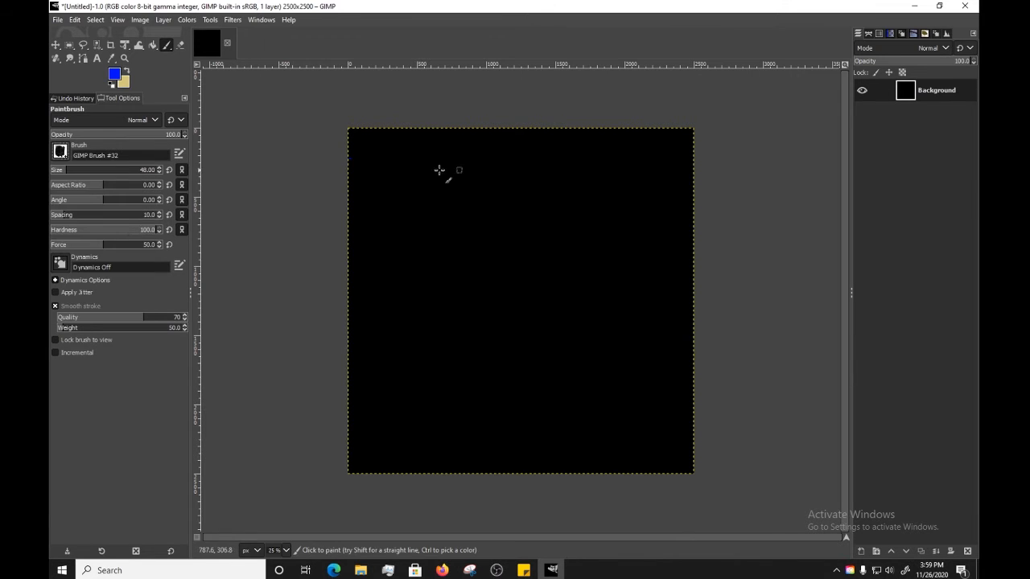
pyautogui.click(91, 170)
pyautogui.moveTo(470, 190); pyautogui.dragTo(433, 419)
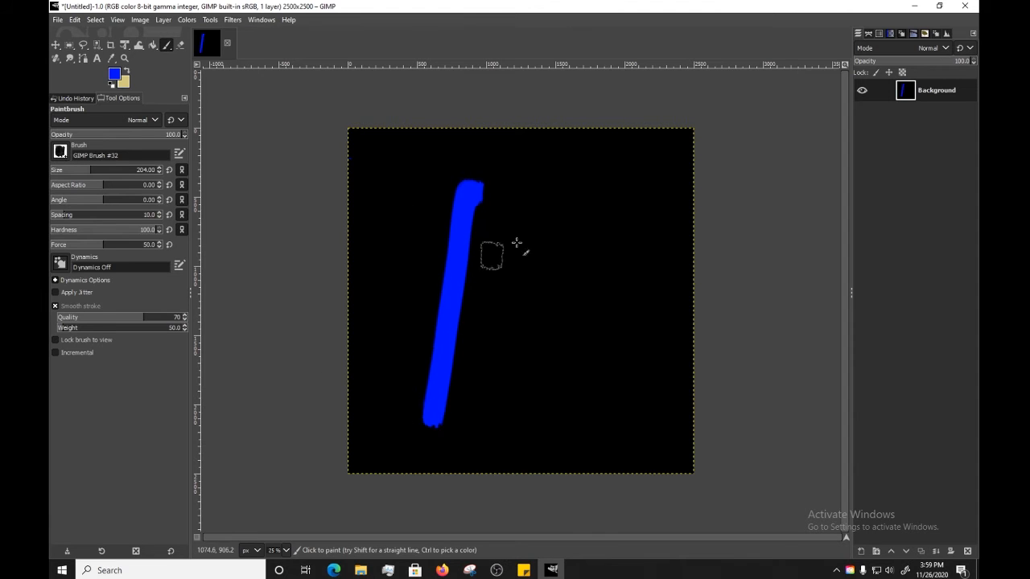
pyautogui.moveTo(568, 198); pyautogui.dragTo(544, 414)
# Choose GIMP Brush #26 at size 320 and paint textured blue strokes and patches around the two slanted strokes
pyautogui.click(60, 151)
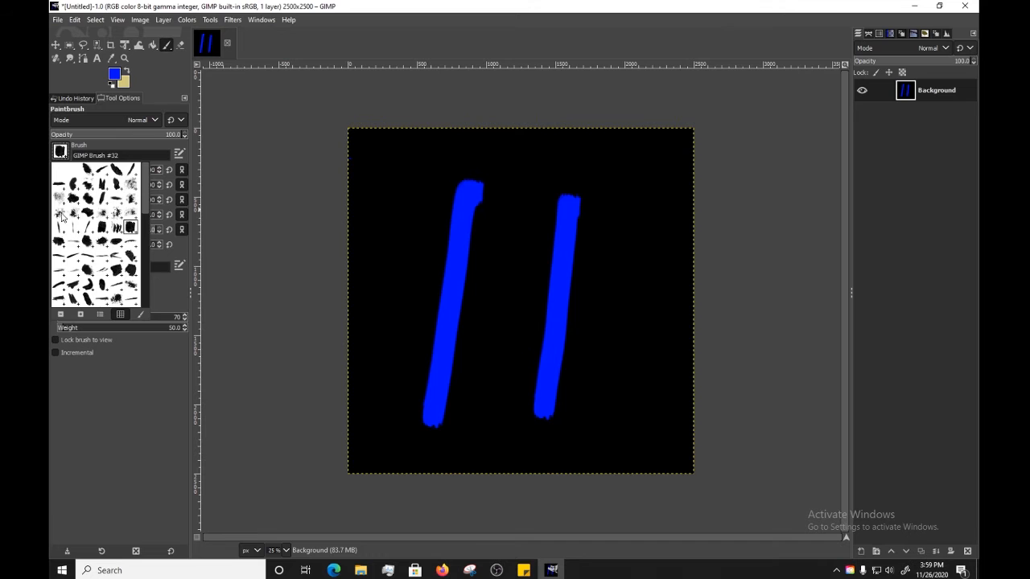
pyautogui.click(63, 216)
pyautogui.click(432, 174)
pyautogui.click(102, 170)
pyautogui.moveTo(425, 187)
pyautogui.mouseDown()
pyautogui.moveTo(415, 227)
pyautogui.moveTo(498, 222)
pyautogui.moveTo(506, 277)
pyautogui.moveTo(547, 262)
pyautogui.mouseUp()
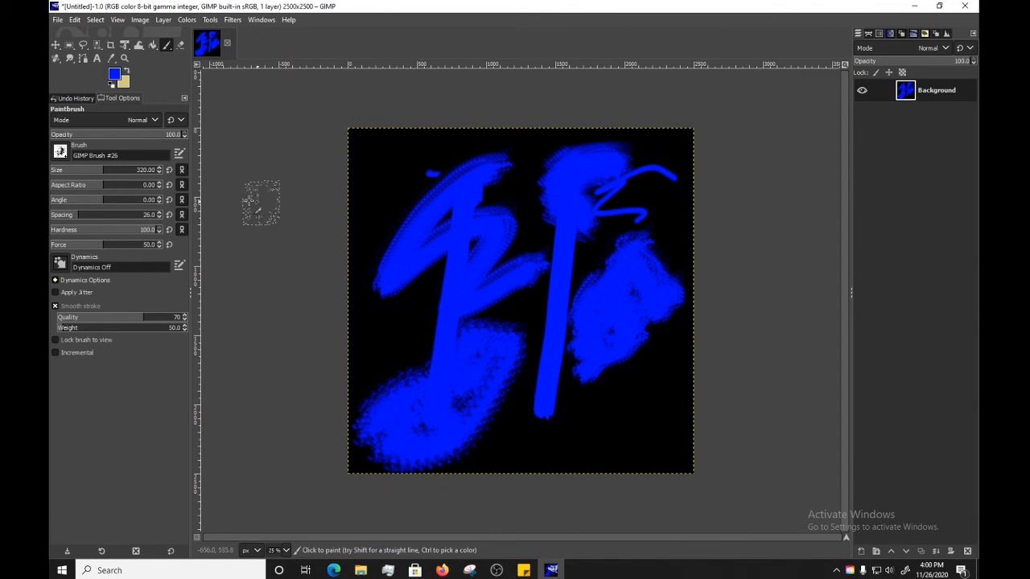
# Choose GIMP Brush #31, enlarge it, and paint rough vertical blue strokes in the canvas's upper-left area
pyautogui.click(60, 153)
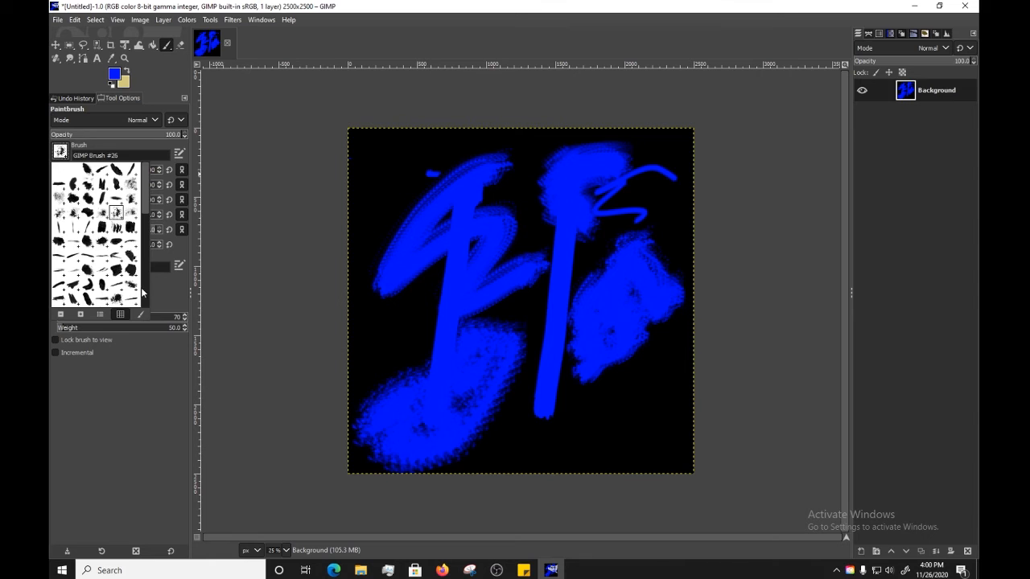
pyautogui.click(122, 232)
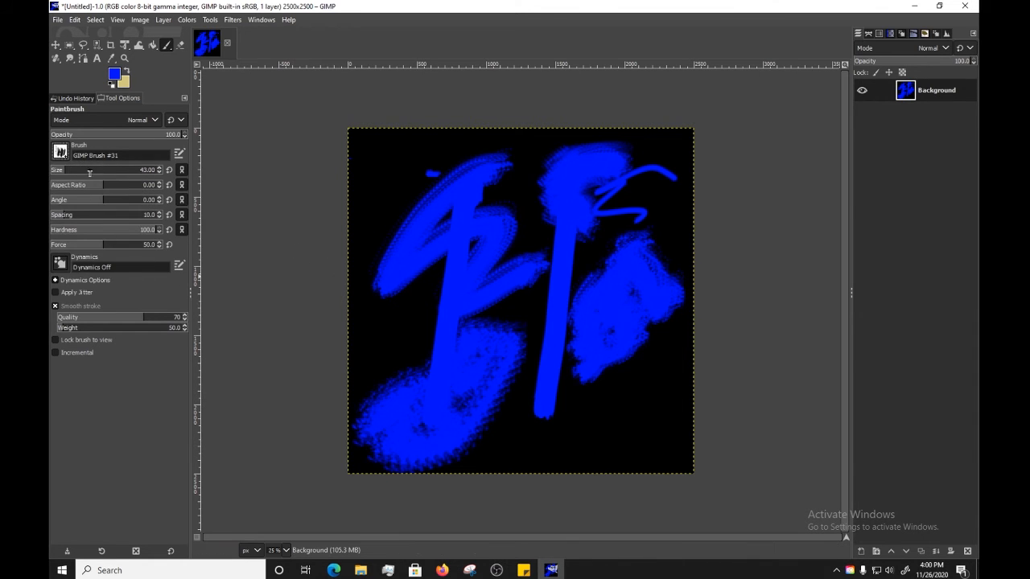
pyautogui.click(89, 171)
pyautogui.moveTo(399, 153)
pyautogui.mouseDown()
pyautogui.moveTo(379, 260)
pyautogui.moveTo(373, 179)
pyautogui.moveTo(371, 258)
pyautogui.mouseUp()
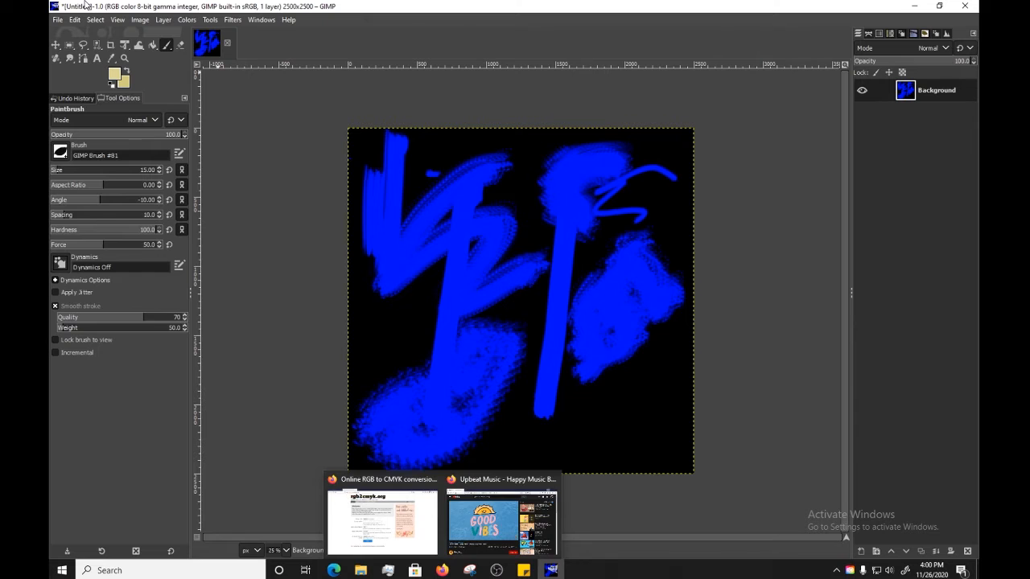
# Switch to Firefox and show the Concept Art Empire article Best GIMP Brushes For Drawing & Painting
pyautogui.moveTo(442, 572)
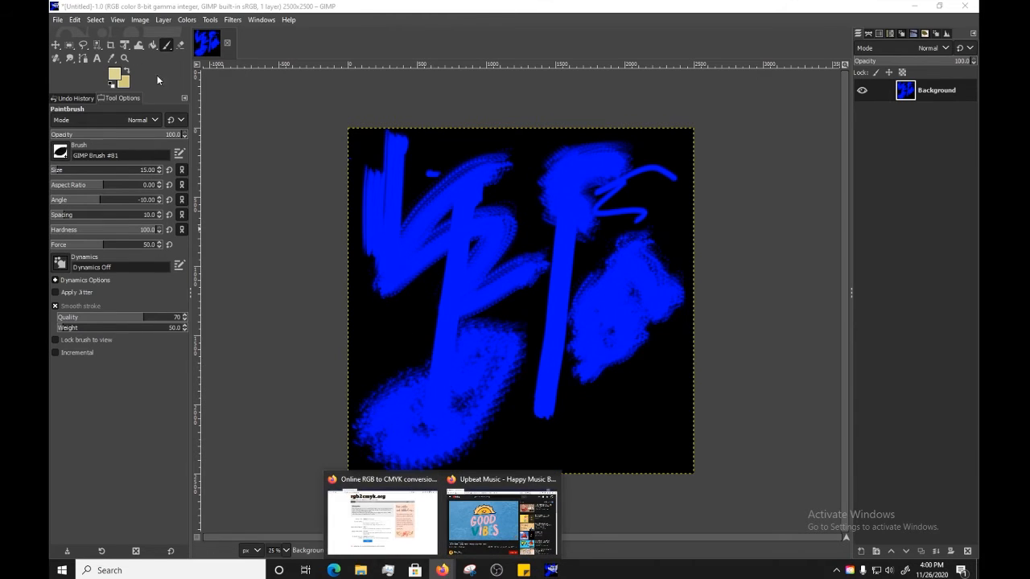
pyautogui.click(354, 511)
pyautogui.click(94, 4)
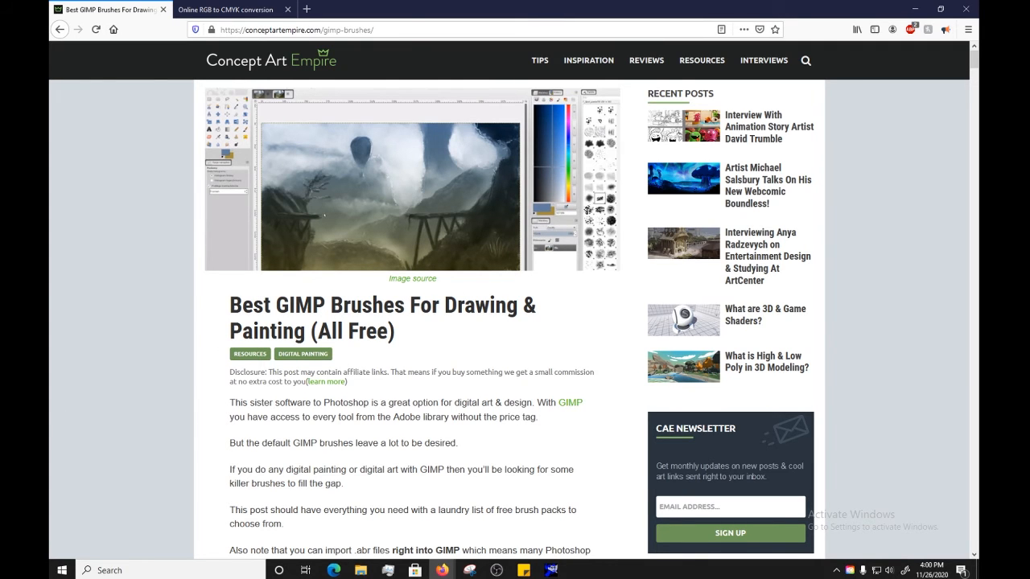
# Skim the article's free brush packs, including Digital Oil Brushes, 20 Count Brush Set, Hair Pack and Inkpen GIMP Brushes
pyautogui.scroll(-9, 377, 375)
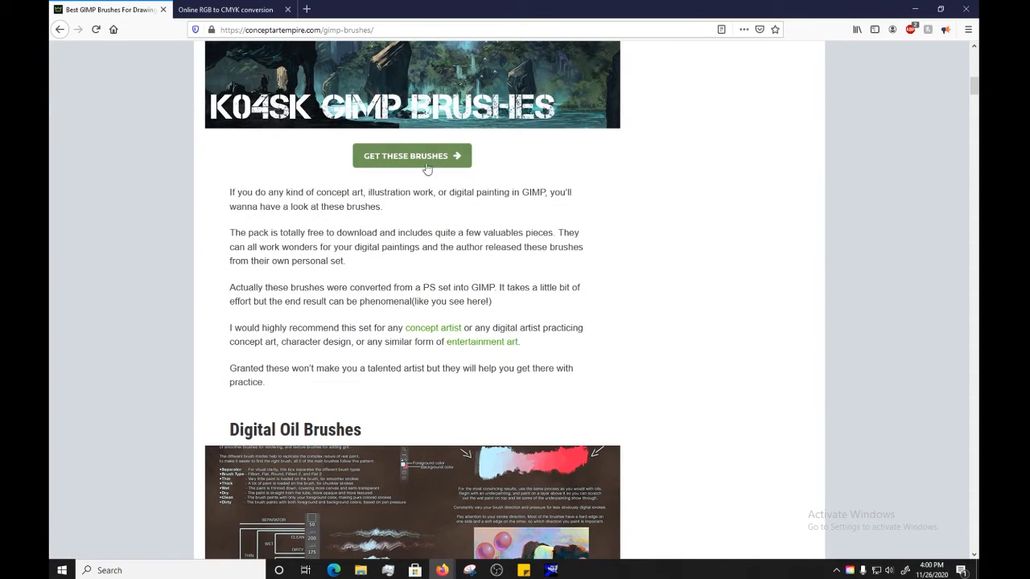
pyautogui.scroll(-9, 465, 294)
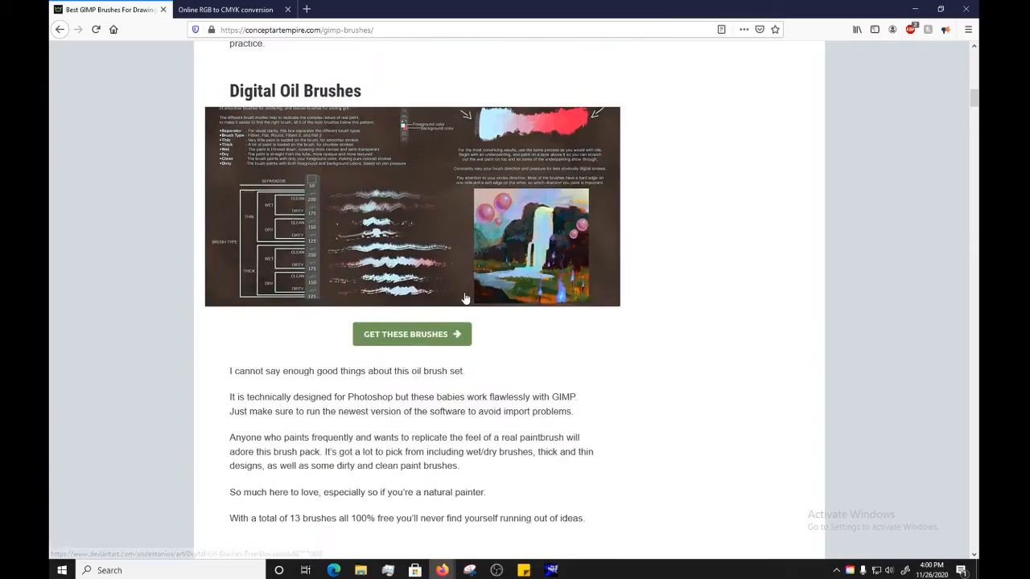
pyautogui.scroll(-20, 467, 299)
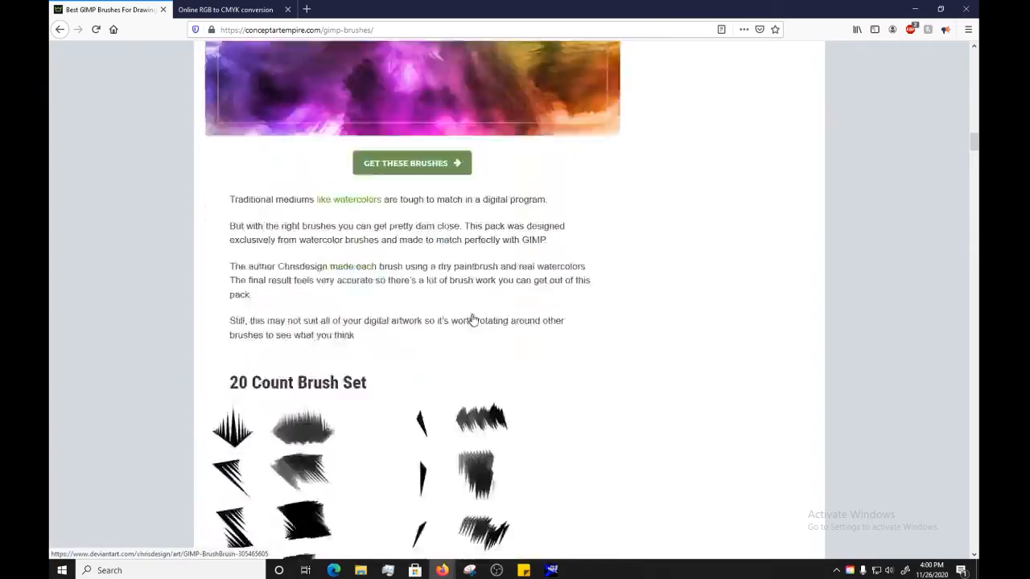
pyautogui.scroll(-20, 586, 338)
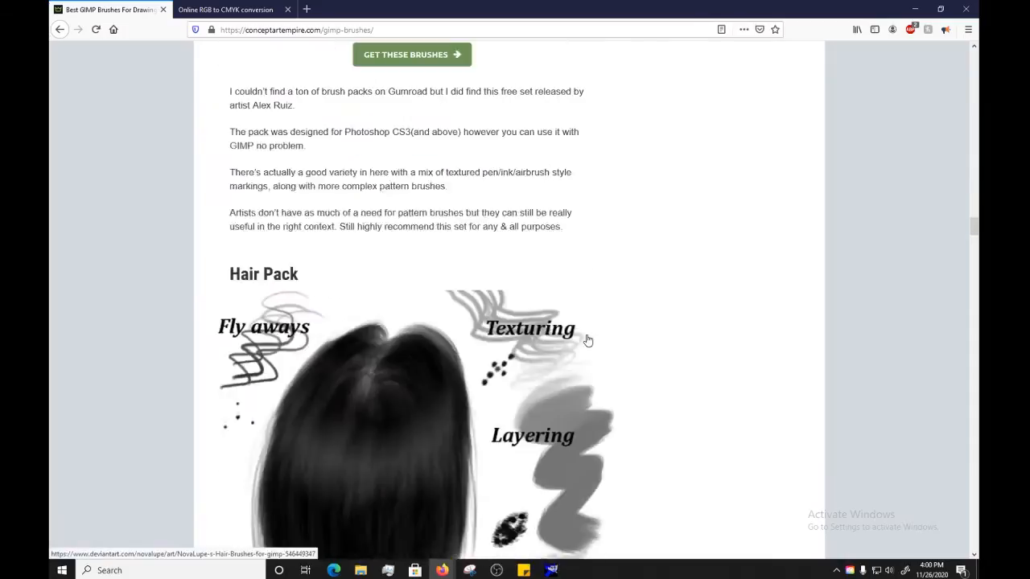
pyautogui.scroll(5, 616, 276)
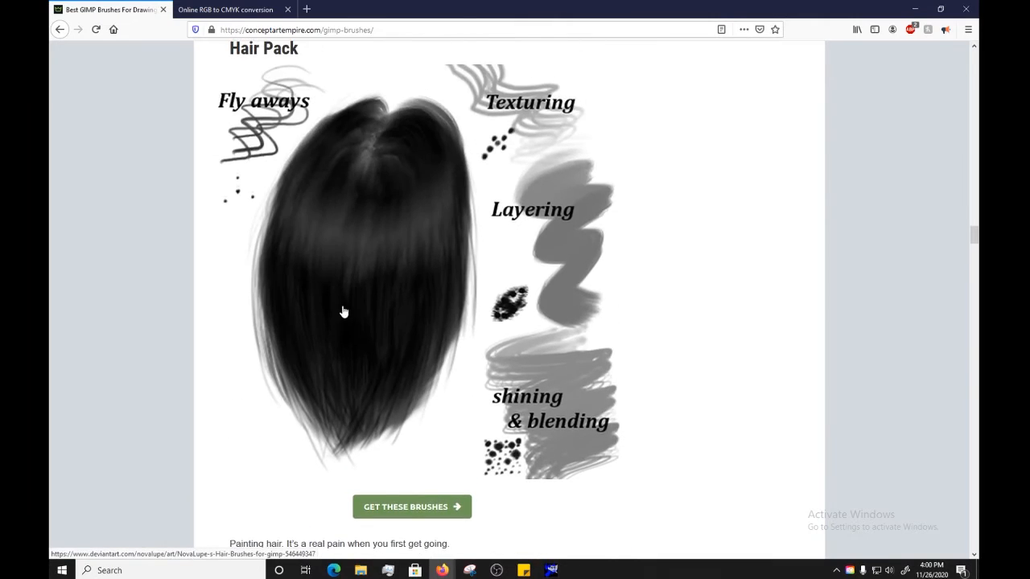
pyautogui.scroll(-11, 561, 409)
pyautogui.scroll(-18, 512, 416)
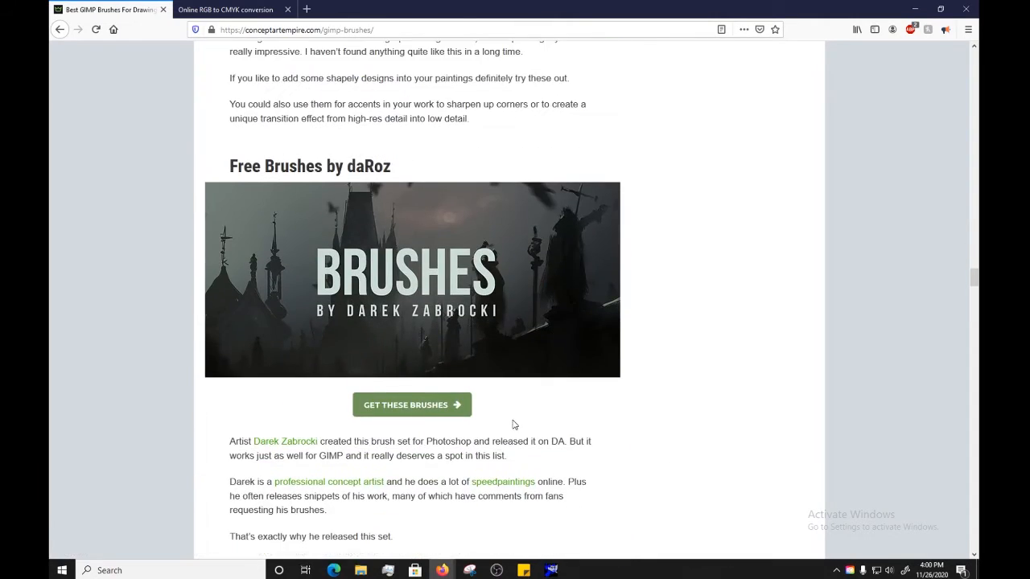
pyautogui.scroll(-10, 518, 432)
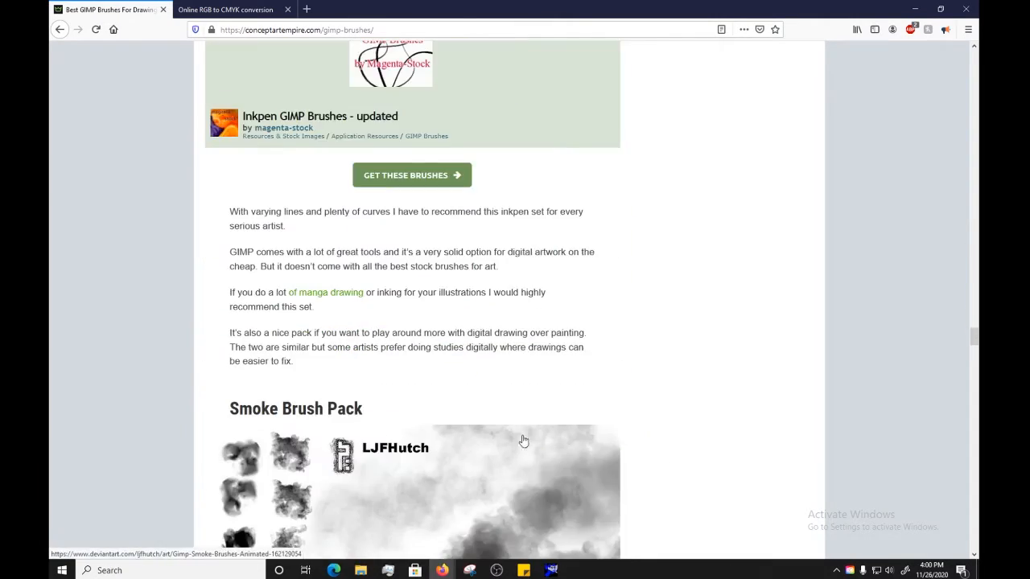
pyautogui.scroll(20, 521, 437)
pyautogui.scroll(-20, 516, 441)
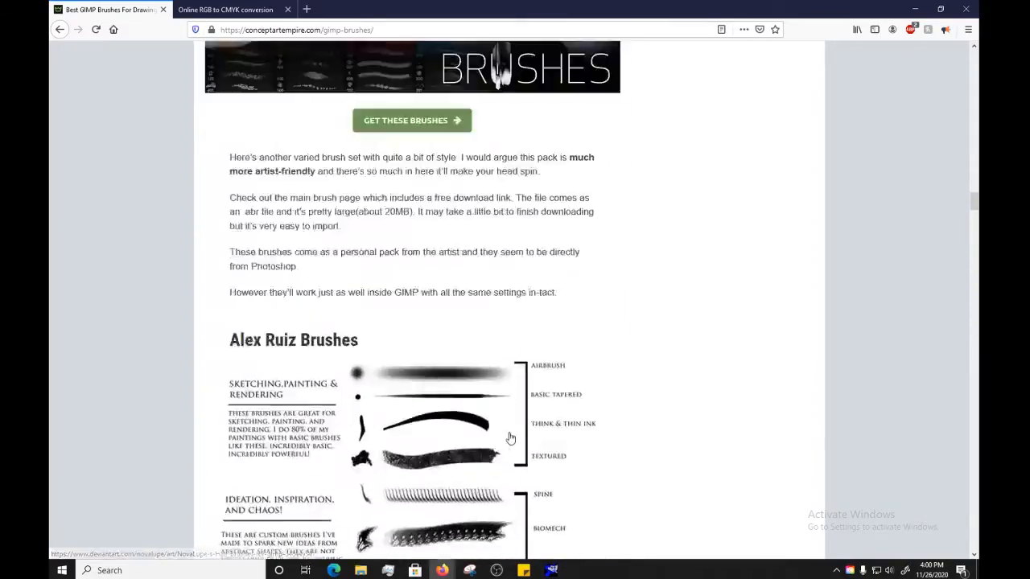
pyautogui.scroll(-14, 498, 431)
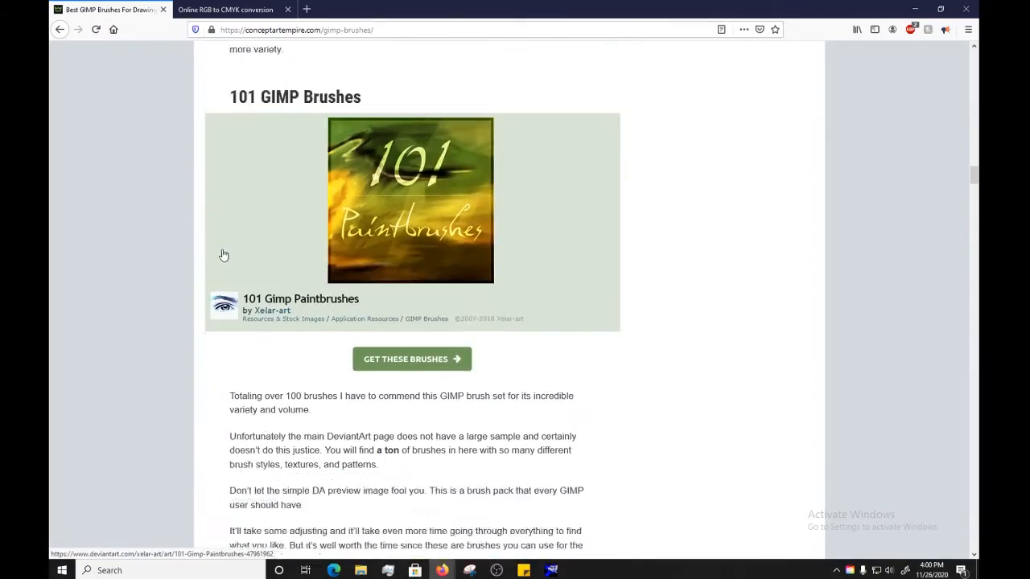
# Examine the 101 GIMP Brushes, Hair Pack, Diamonds and Smoke Brush Pack entries and their sample images
pyautogui.scroll(3, 382, 230)
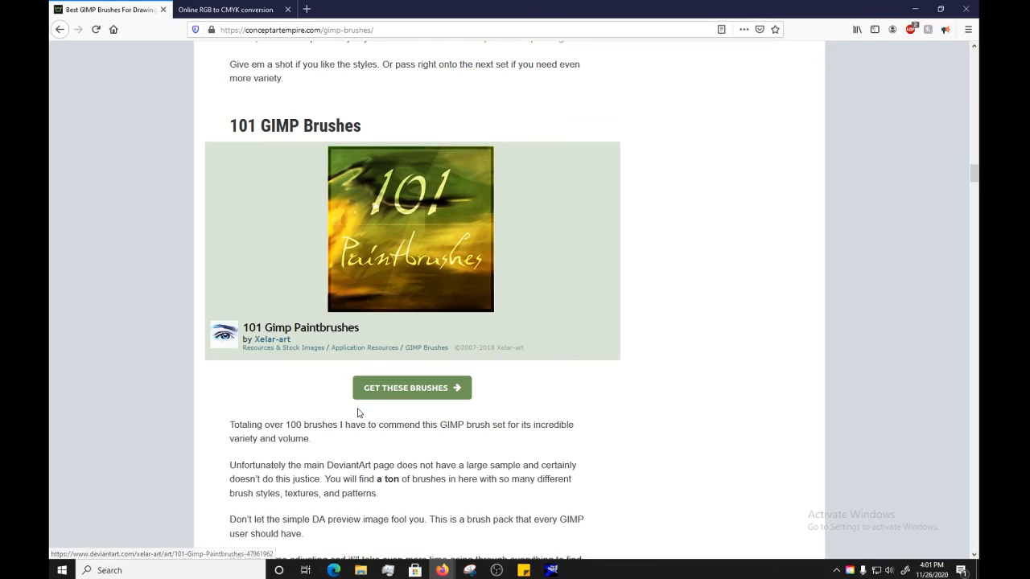
pyautogui.scroll(-6, 620, 392)
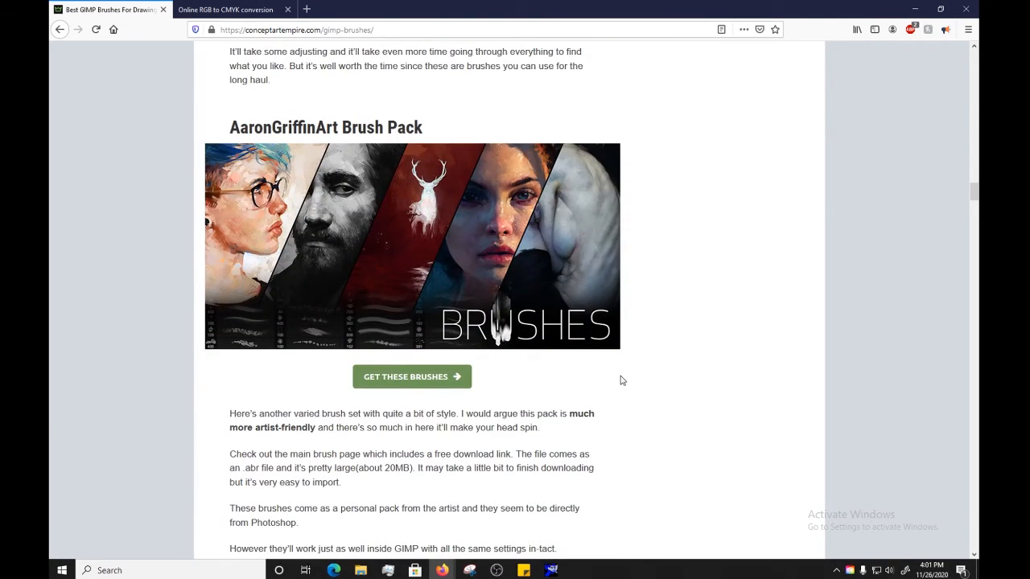
pyautogui.scroll(-1, 634, 366)
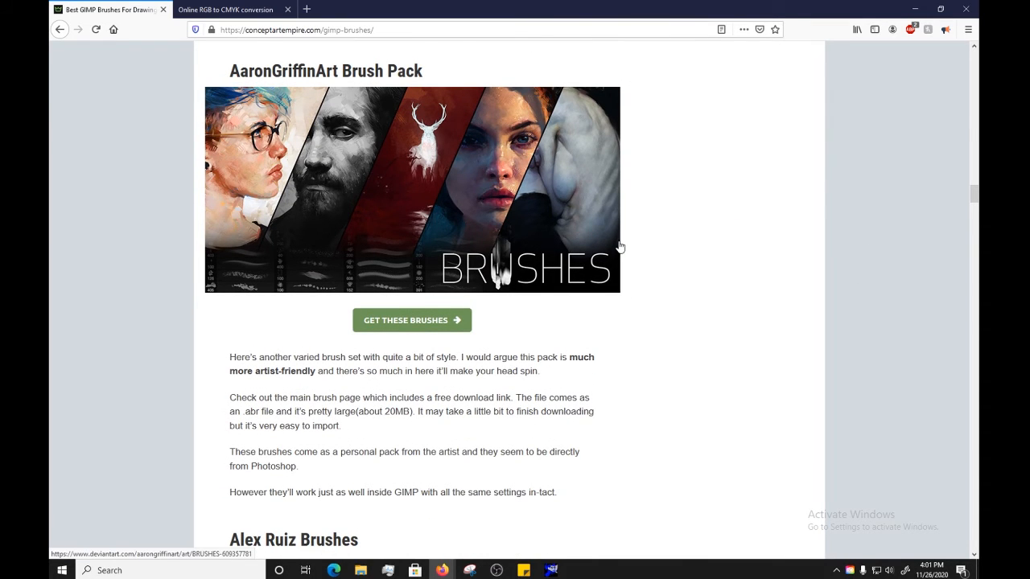
pyautogui.scroll(-15, 619, 246)
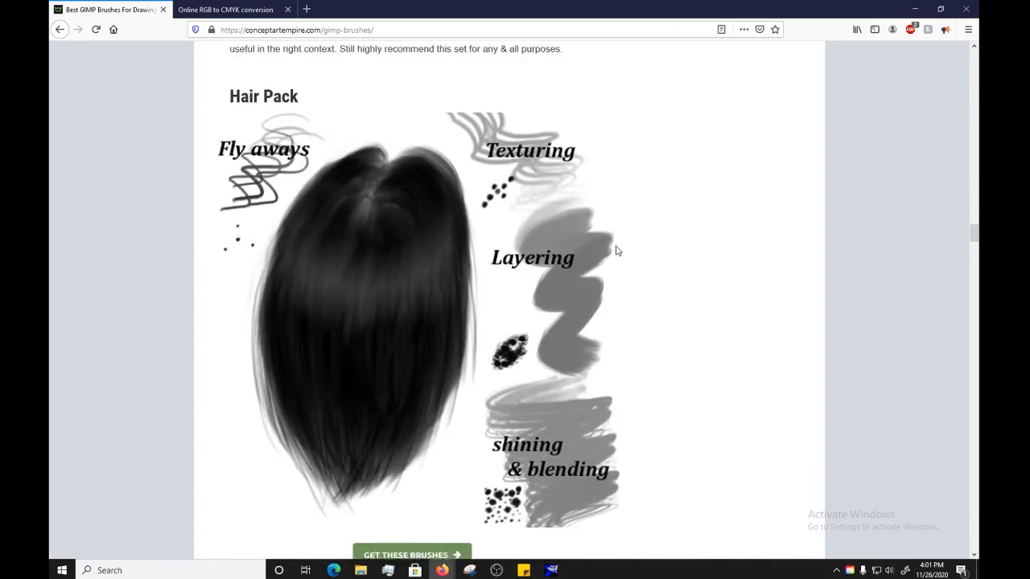
pyautogui.scroll(-1, 617, 251)
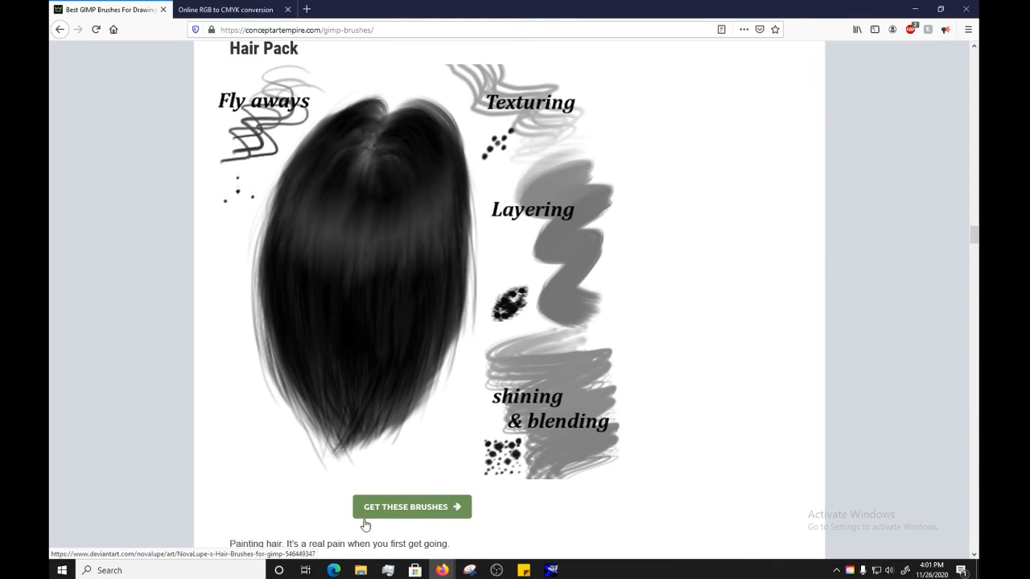
pyautogui.scroll(-8, 403, 390)
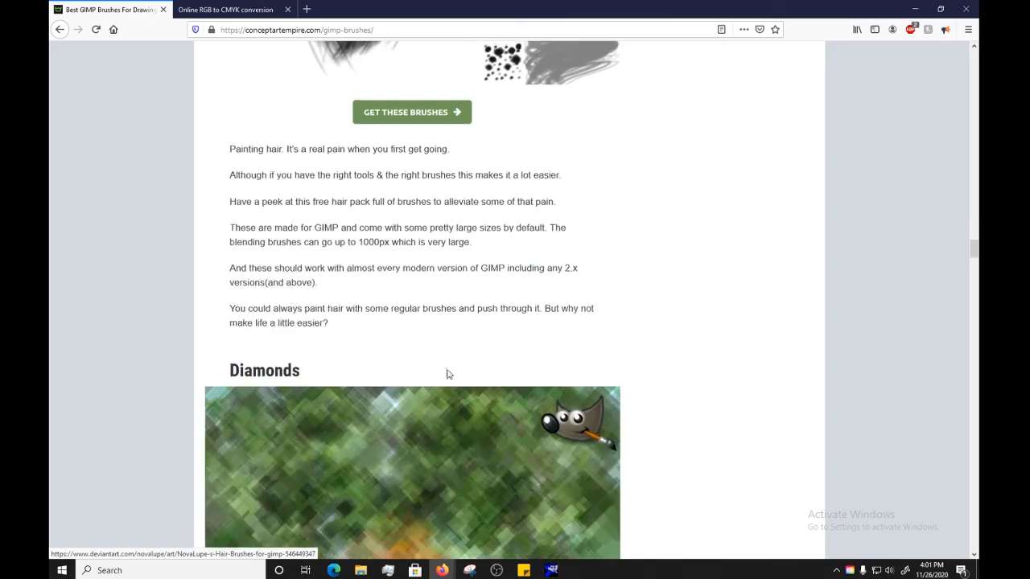
pyautogui.scroll(-2, 233, 437)
pyautogui.scroll(-20, 722, 385)
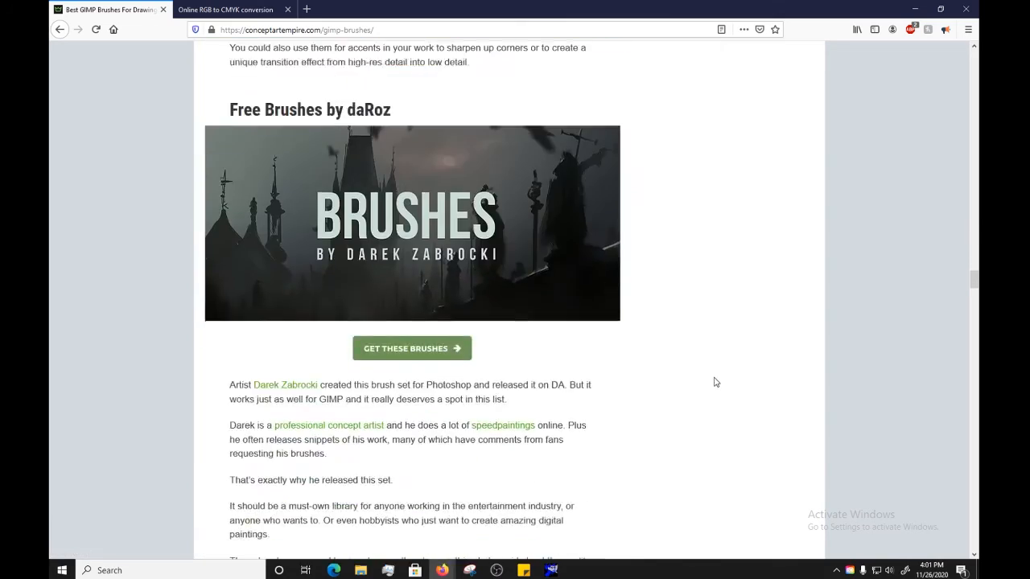
pyautogui.scroll(-8, 699, 387)
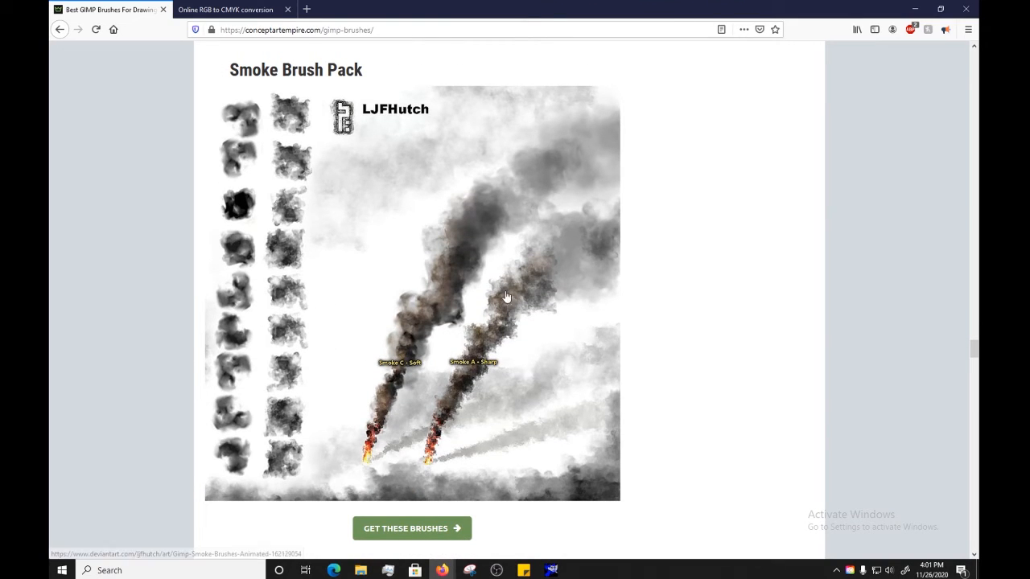
pyautogui.moveTo(551, 570)
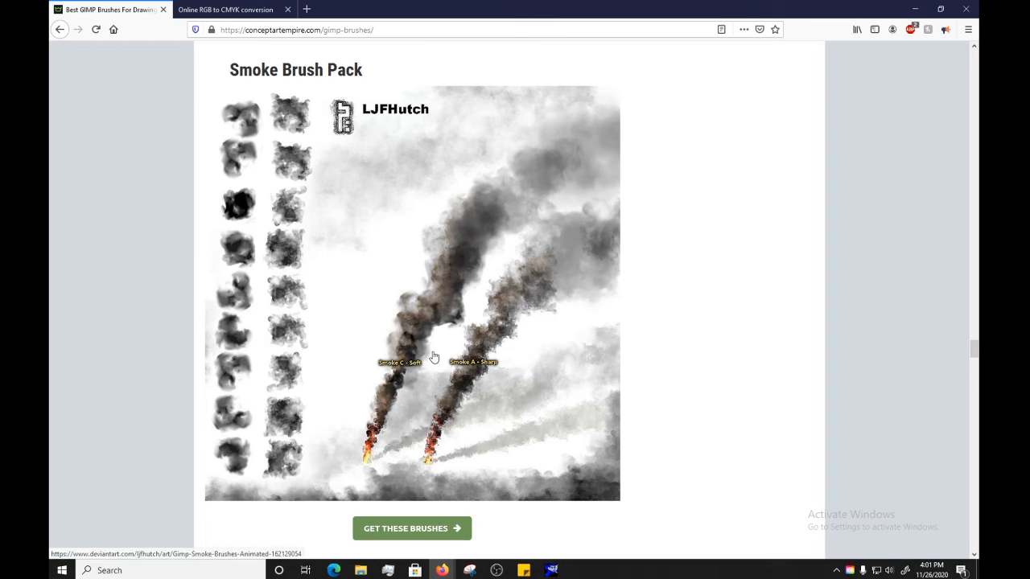
# Open the Smoke Brush Pack's DeviantArt page, save its zip file, and show the download in its folder
pyautogui.scroll(-1, 393, 553)
pyautogui.click(431, 472)
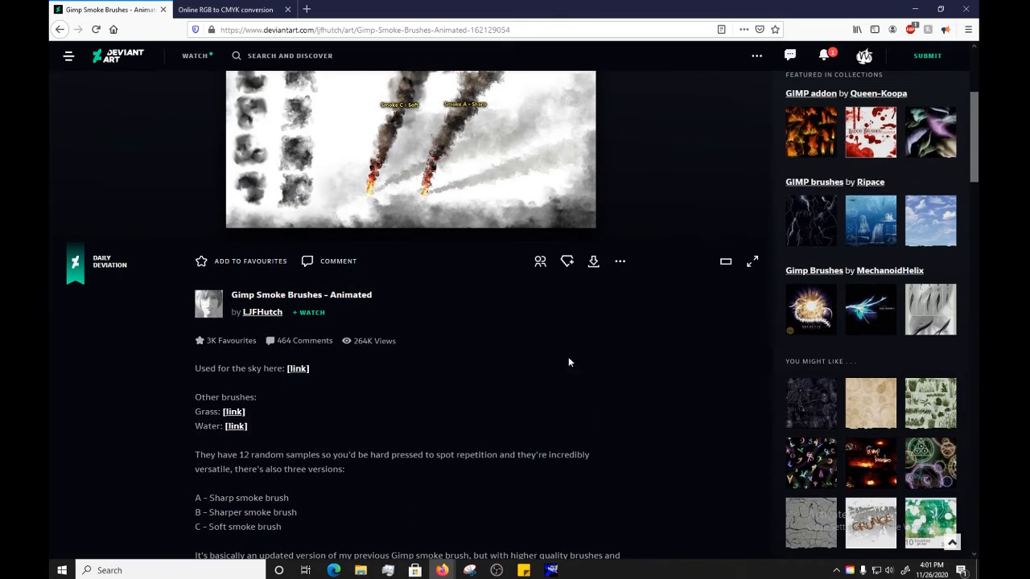
pyautogui.click(594, 263)
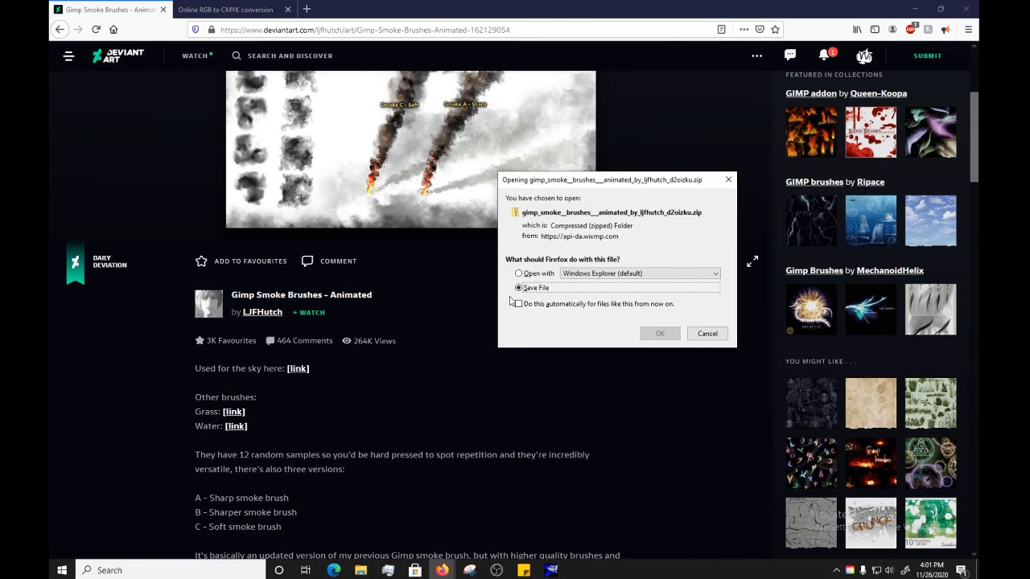
pyautogui.click(658, 333)
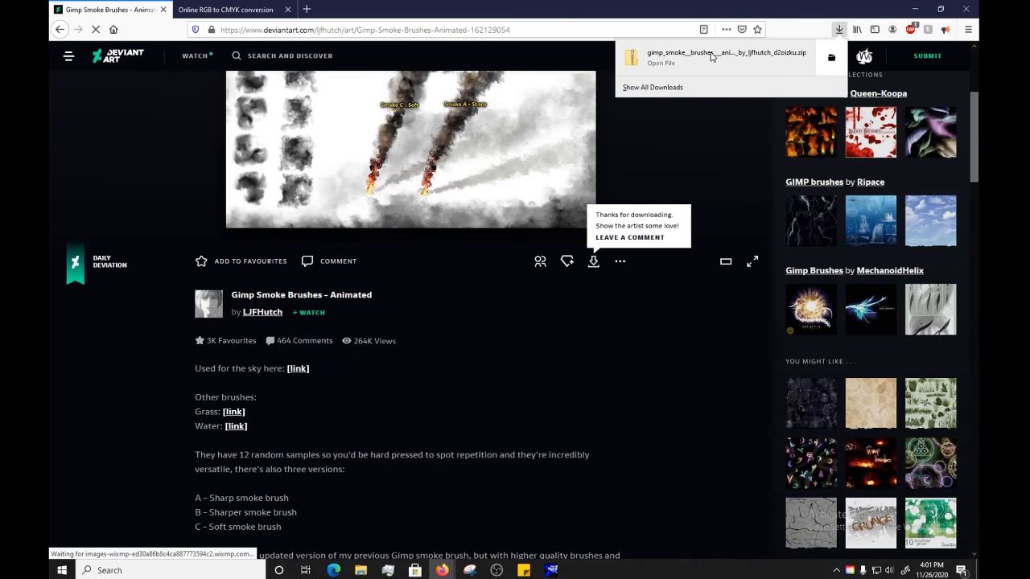
pyautogui.click(831, 57)
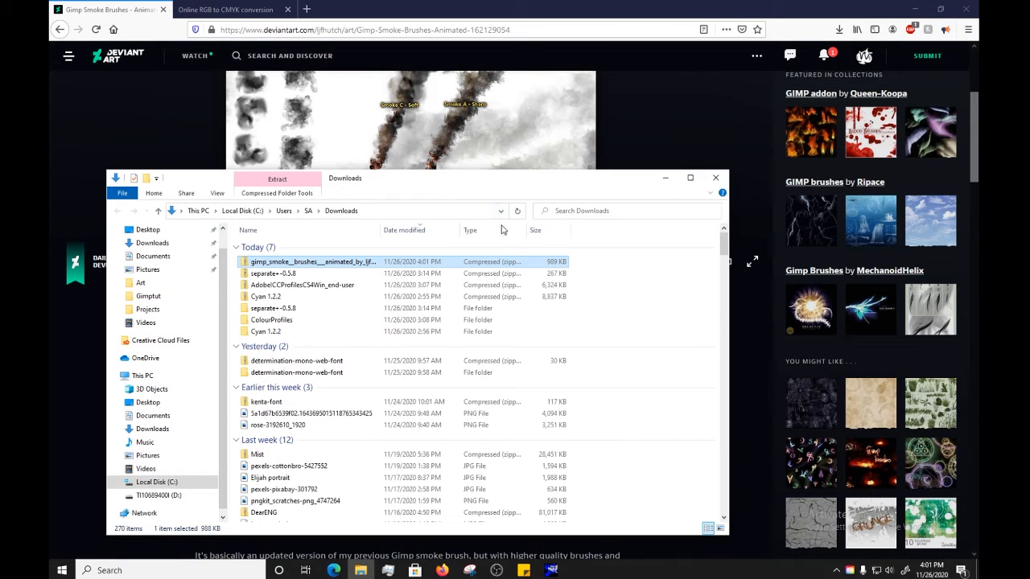
# Extract the downloaded gimp_smoke__brushes zip into its own folder inside Downloads
pyautogui.rightClick(283, 263)
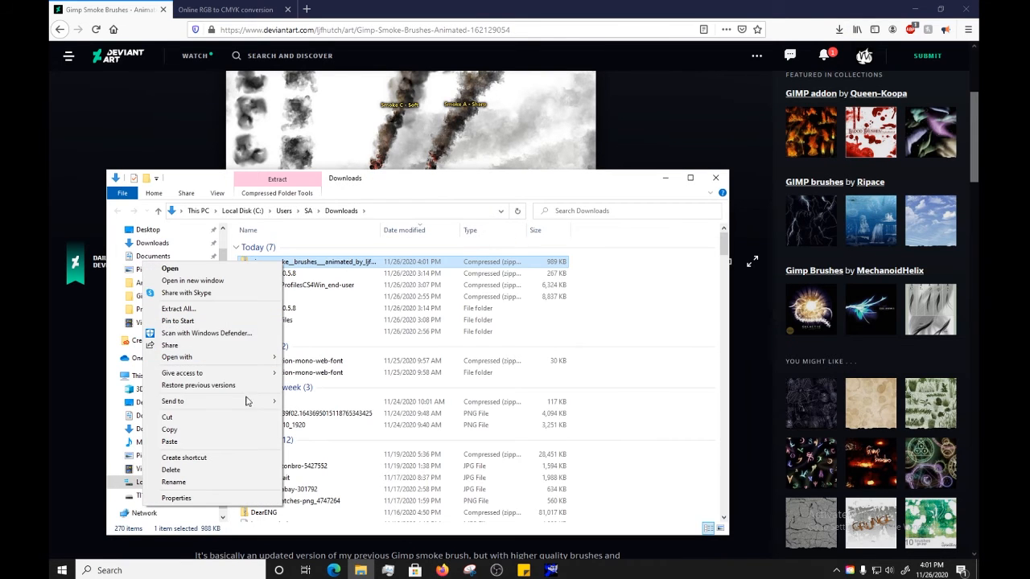
pyautogui.click(358, 272)
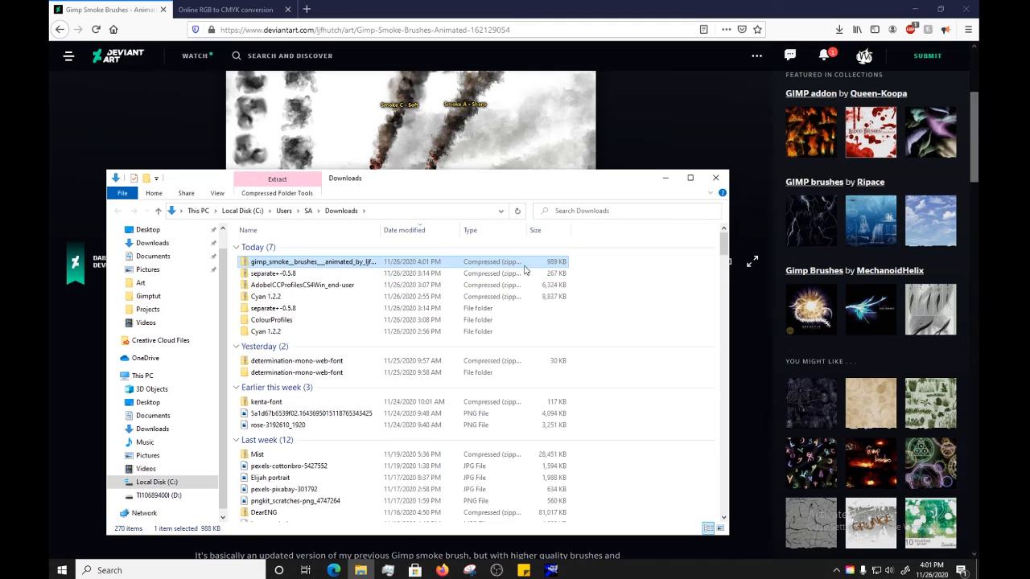
pyautogui.rightClick(415, 266)
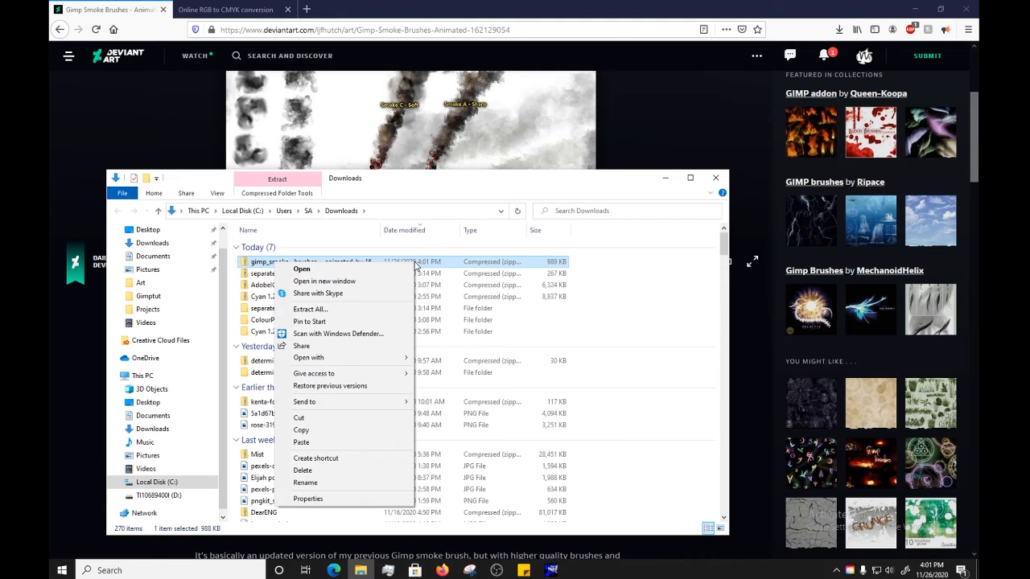
pyautogui.click(310, 309)
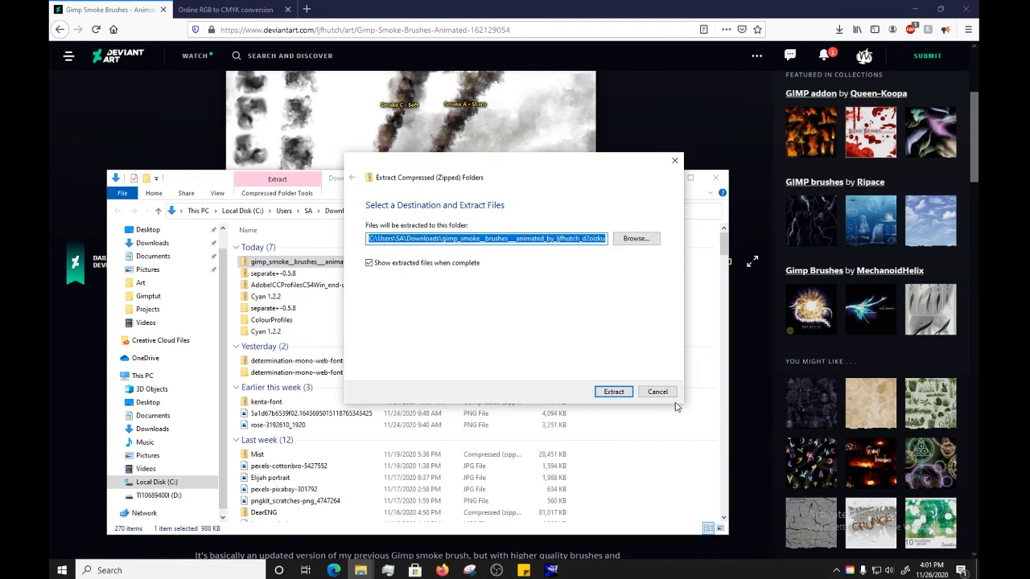
pyautogui.click(613, 392)
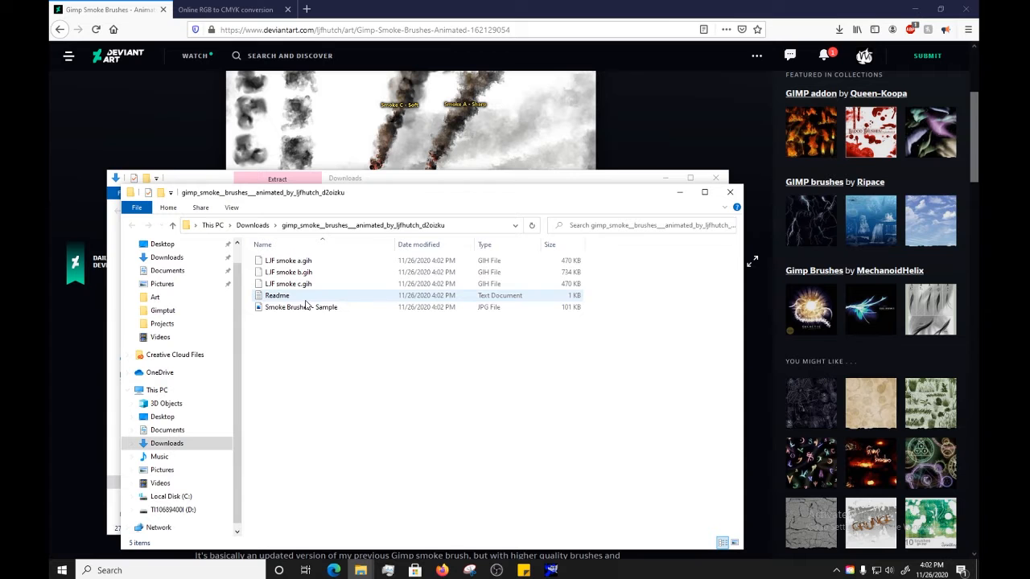
# Copy the brush files LJF smoke a.gih, LJF smoke b.gih and LJF smoke c.gih from the extracted folder
pyautogui.click(259, 246)
pyautogui.click(304, 310)
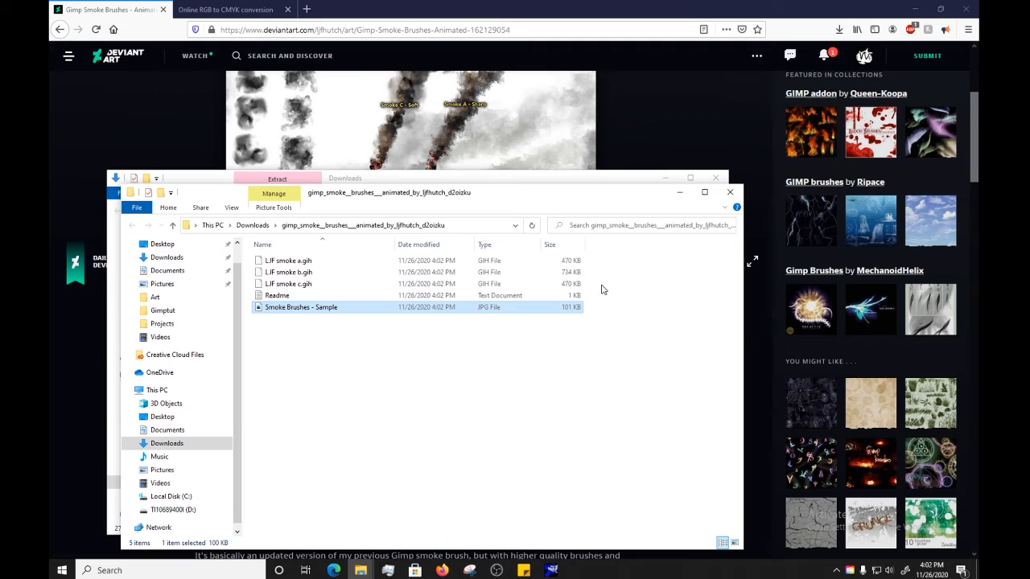
pyautogui.moveTo(601, 288); pyautogui.dragTo(556, 259)
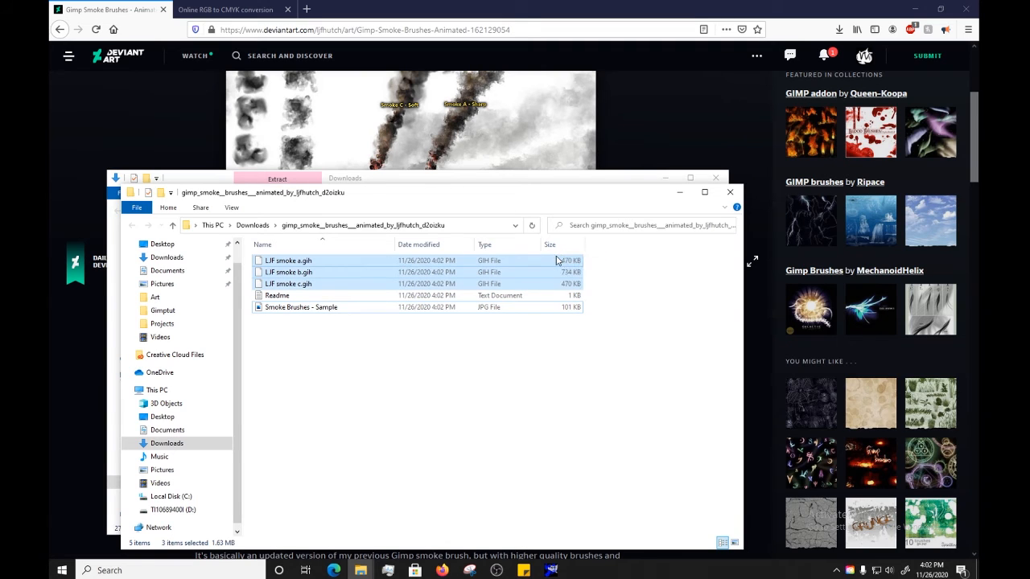
pyautogui.rightClick(496, 288)
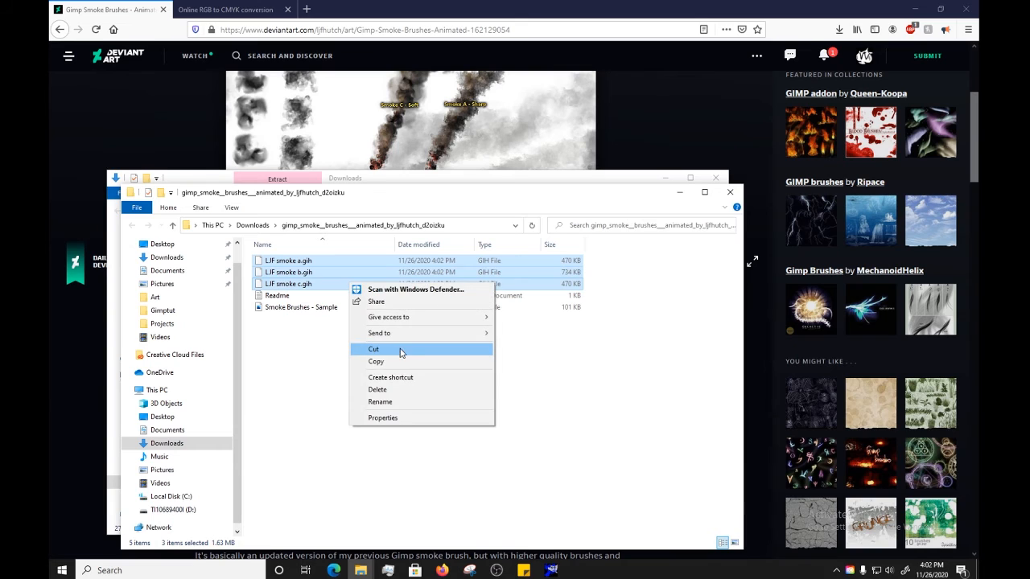
pyautogui.click(388, 363)
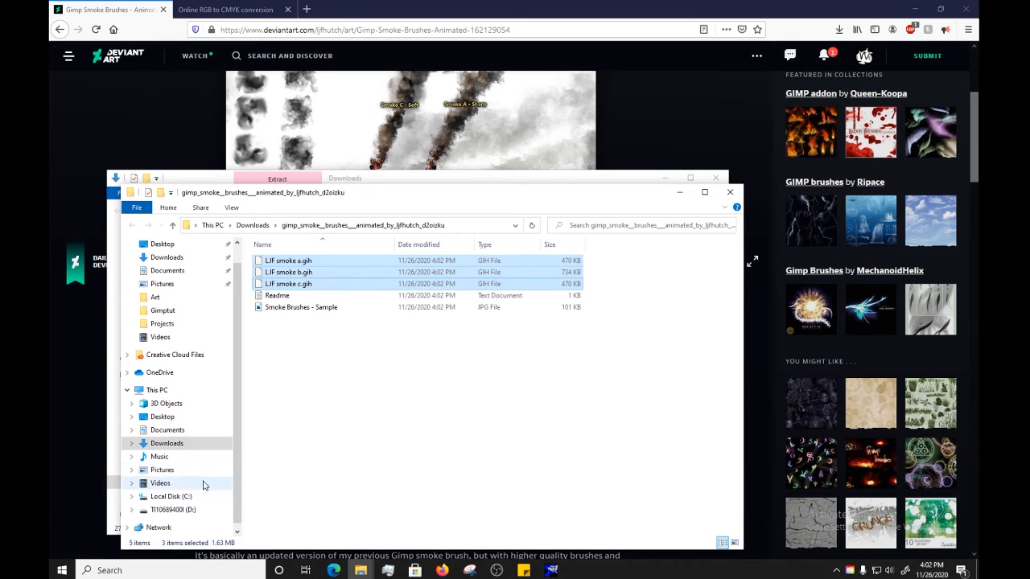
# Go to the GIMP 2.10 brushes folder in AppData\Roaming within the user folder on Local Disk (C:)
pyautogui.scroll(-1, 193, 483)
pyautogui.click(168, 483)
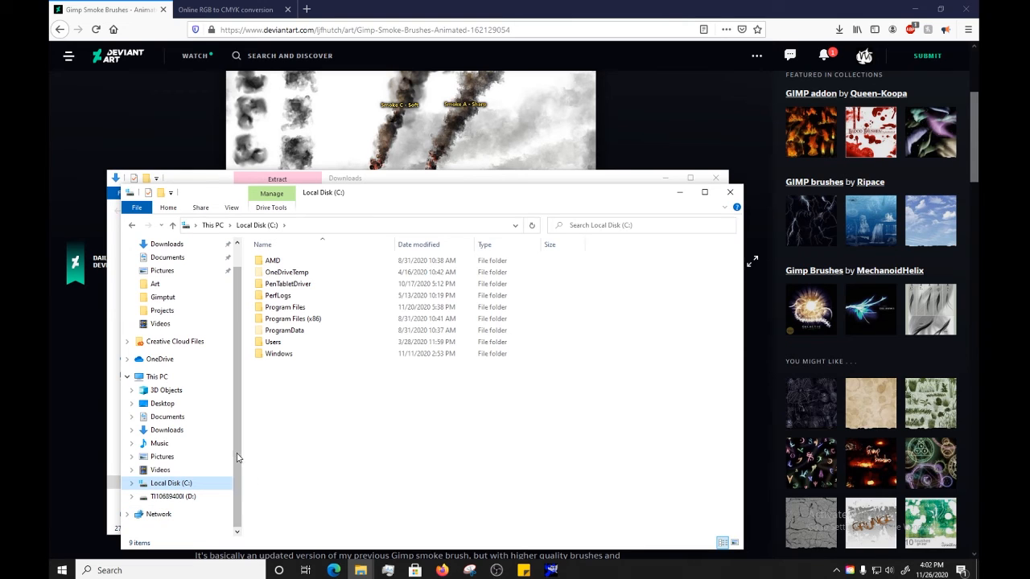
pyautogui.doubleClick(285, 343)
pyautogui.doubleClick(288, 285)
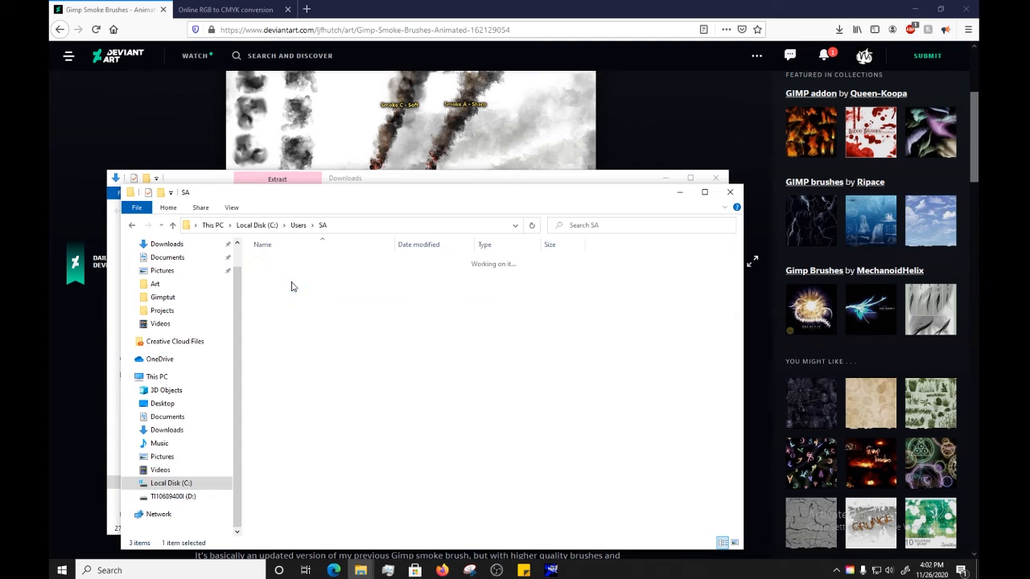
pyautogui.doubleClick(284, 306)
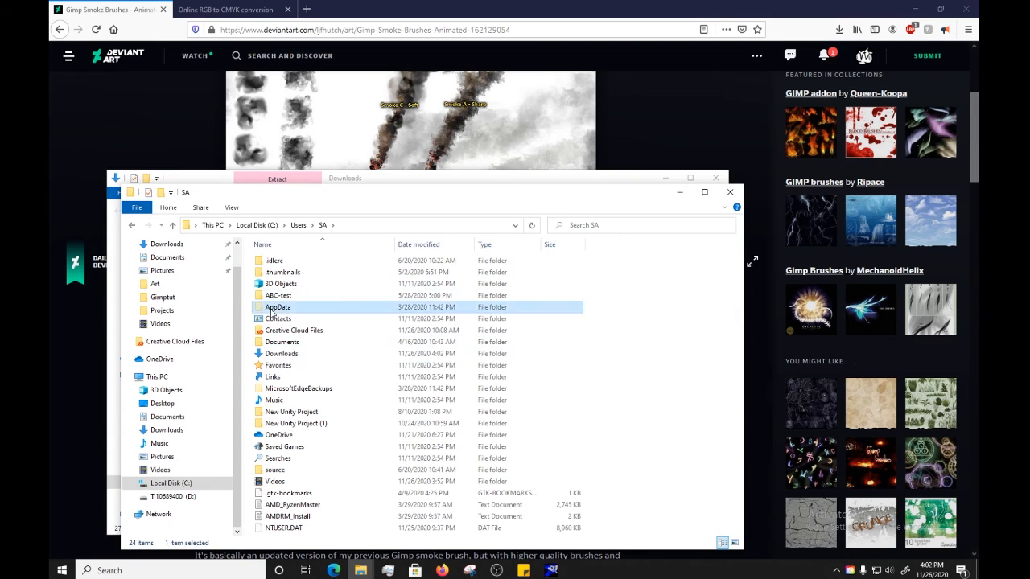
pyautogui.doubleClick(288, 288)
pyautogui.scroll(-1, 322, 451)
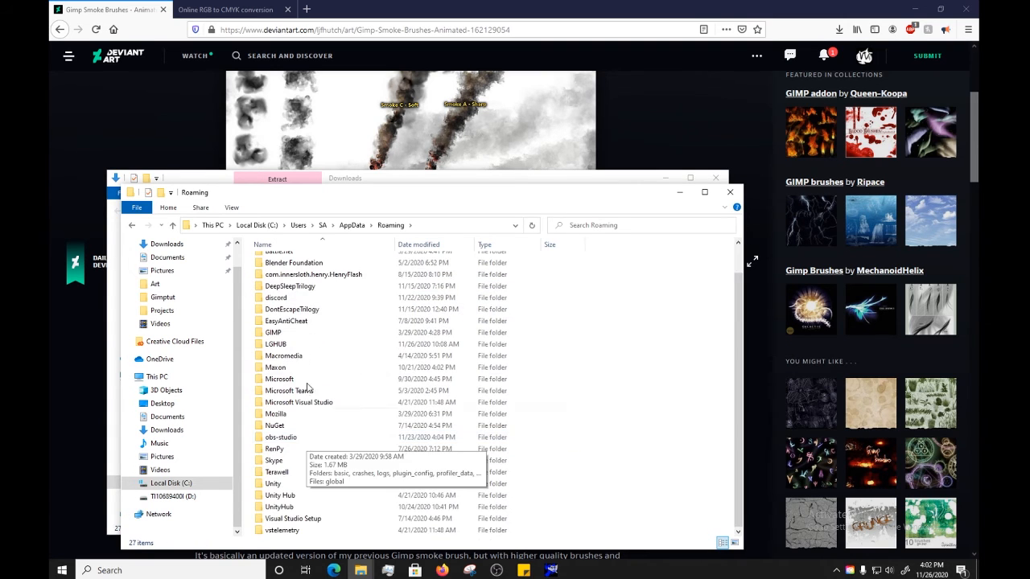
pyautogui.click(302, 336)
pyautogui.doubleClick(301, 335)
pyautogui.doubleClick(314, 266)
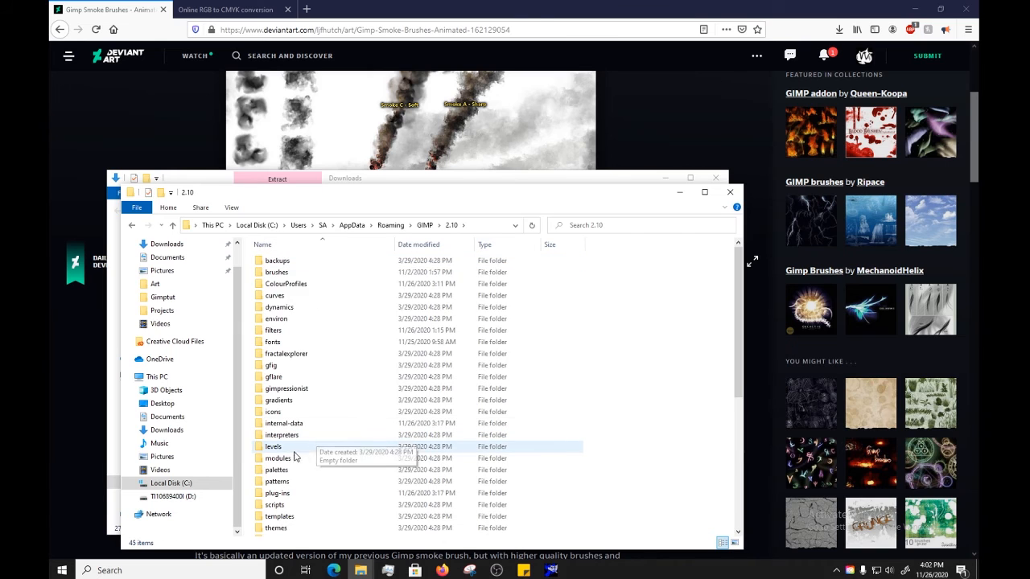
pyautogui.doubleClick(283, 272)
# Paste the three copied LJF smoke brush files into the GIMP brushes folder
pyautogui.scroll(-20, 362, 416)
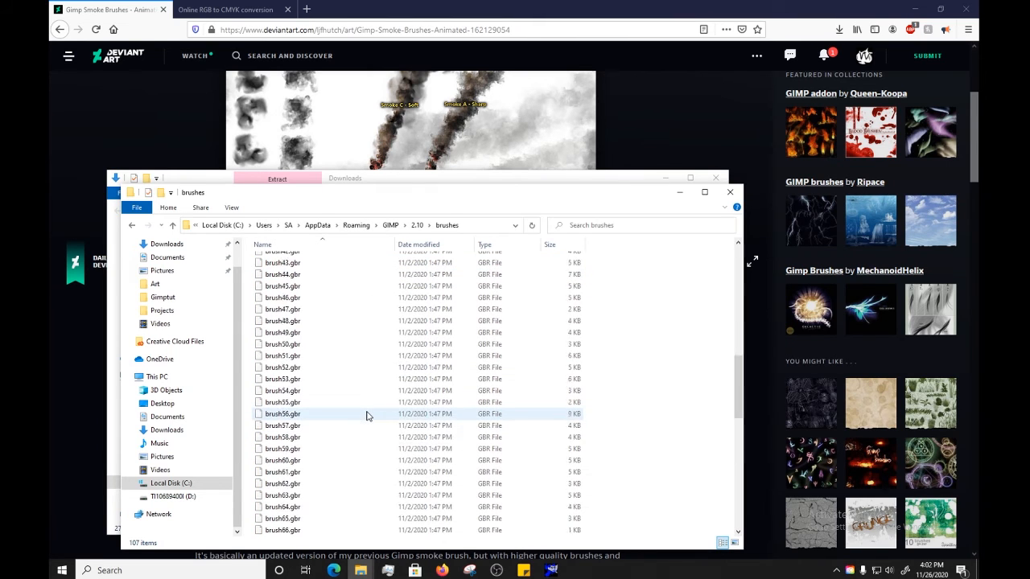
pyautogui.rightClick(636, 481)
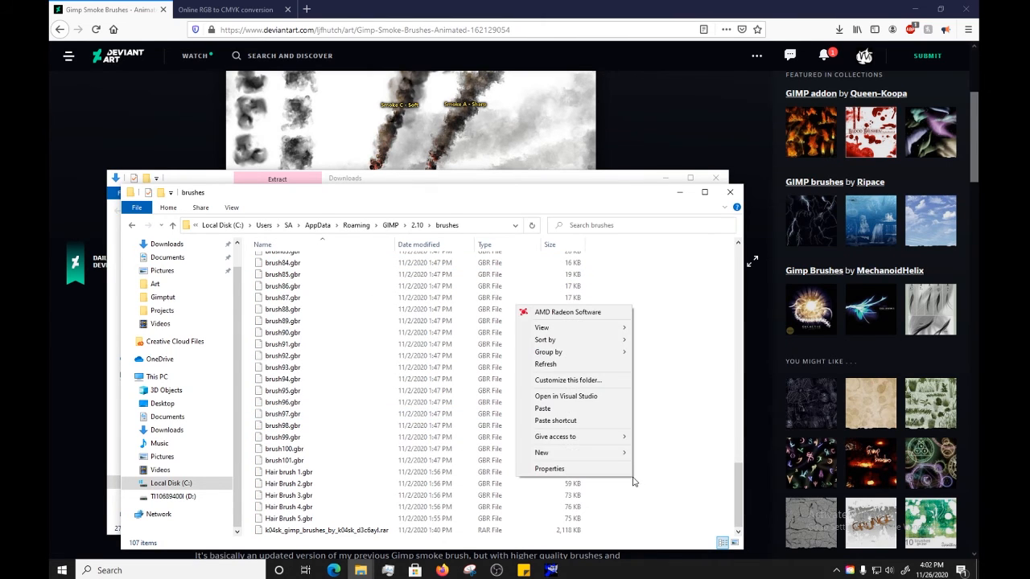
pyautogui.click(563, 411)
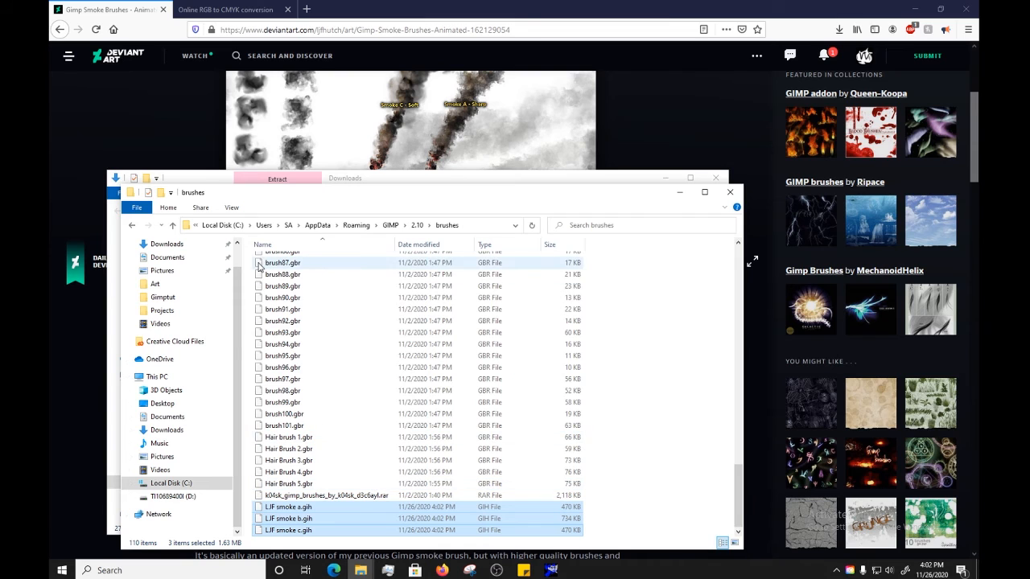
# Look through C:\Program Files for the GIMP installation folder, and close both File Explorer windows
pyautogui.click(165, 484)
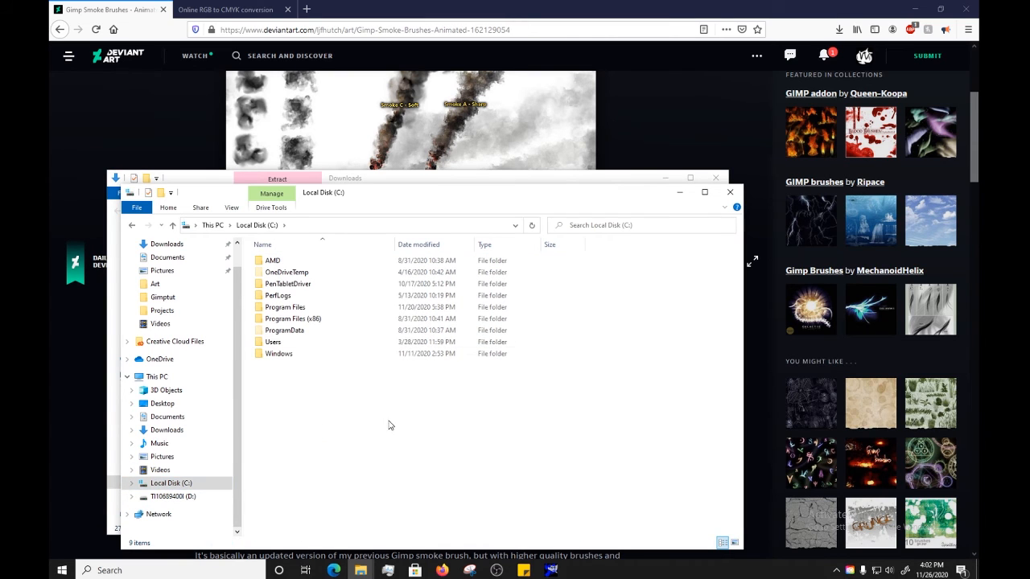
pyautogui.doubleClick(310, 307)
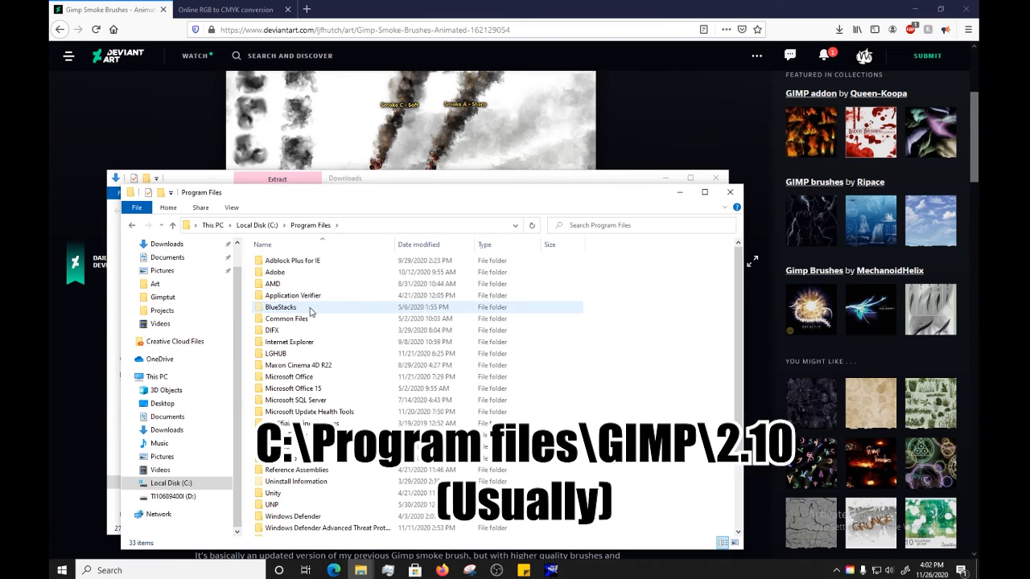
pyautogui.scroll(-3, 330, 382)
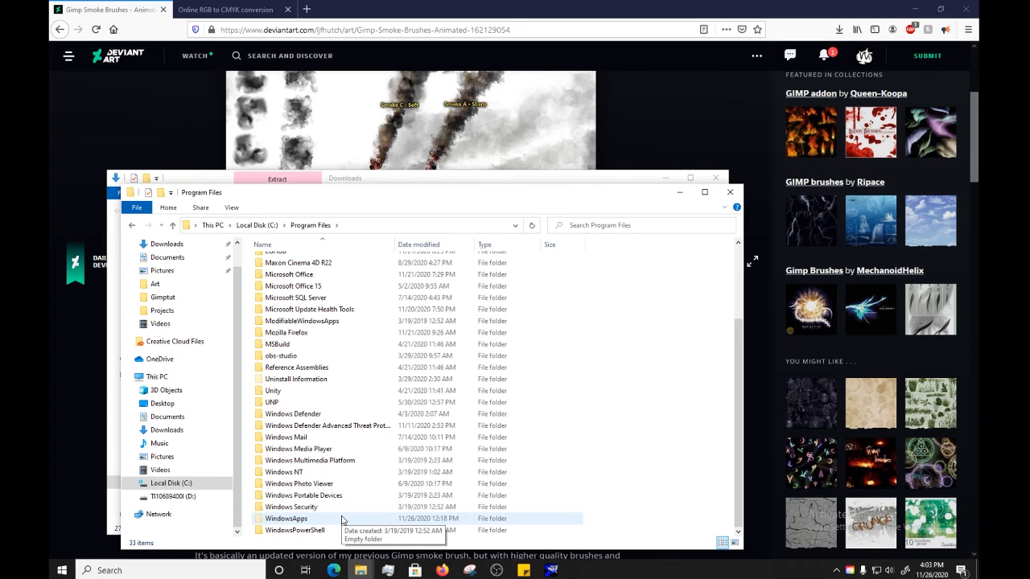
pyautogui.click(730, 192)
pyautogui.click(715, 177)
# Switch to GIMP, close it without saving the untitled painting, and restart it to load the added brushes
pyautogui.click(551, 569)
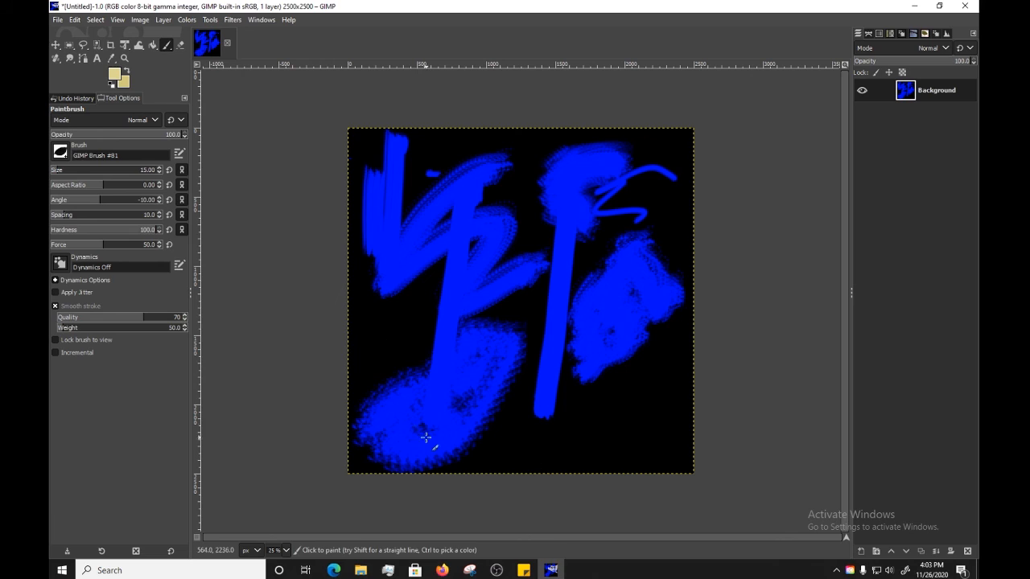
pyautogui.click(965, 6)
pyautogui.click(234, 191)
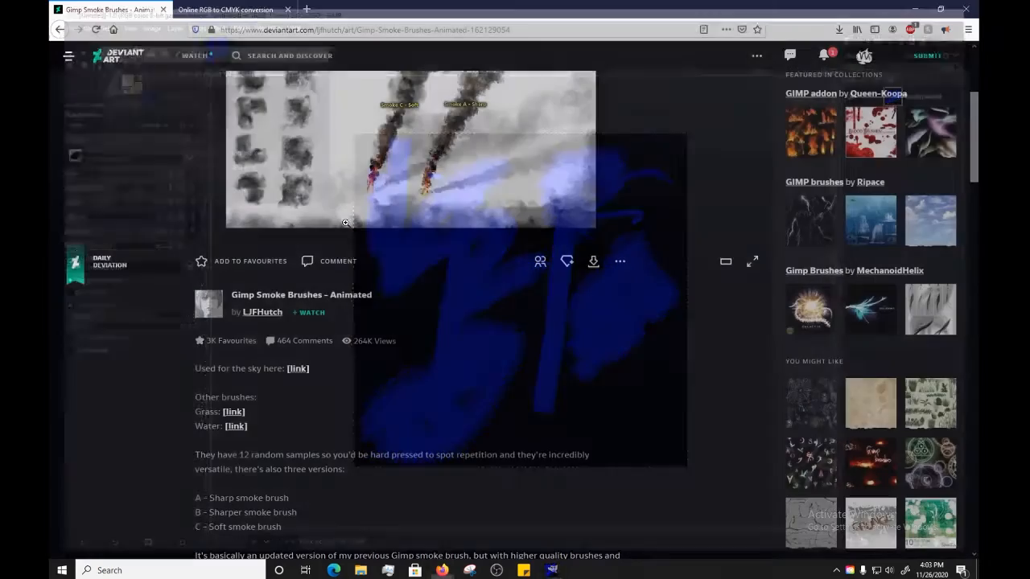
pyautogui.click(913, 6)
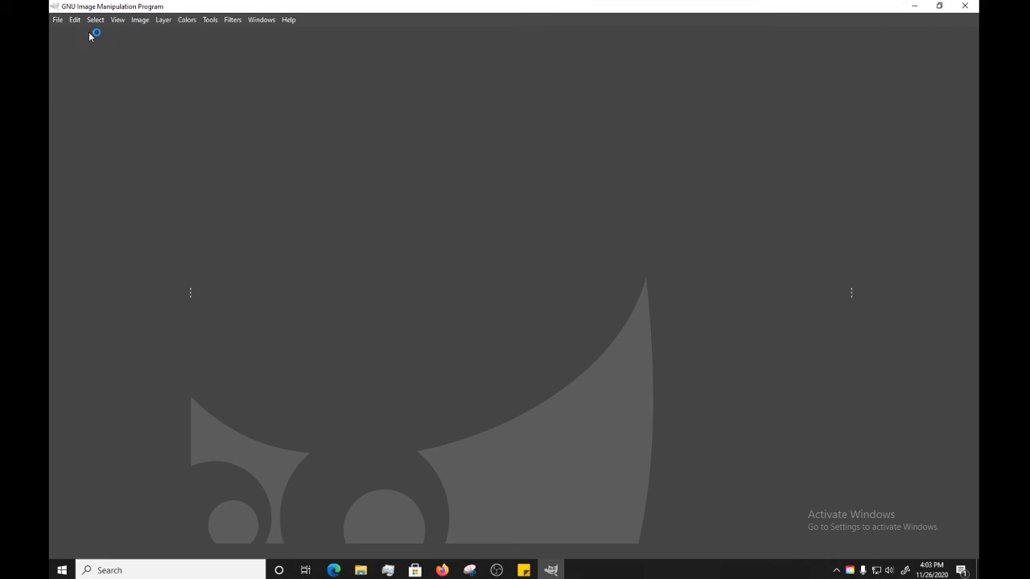
# Create a new 1920 x 1080 px image
pyautogui.click(57, 19)
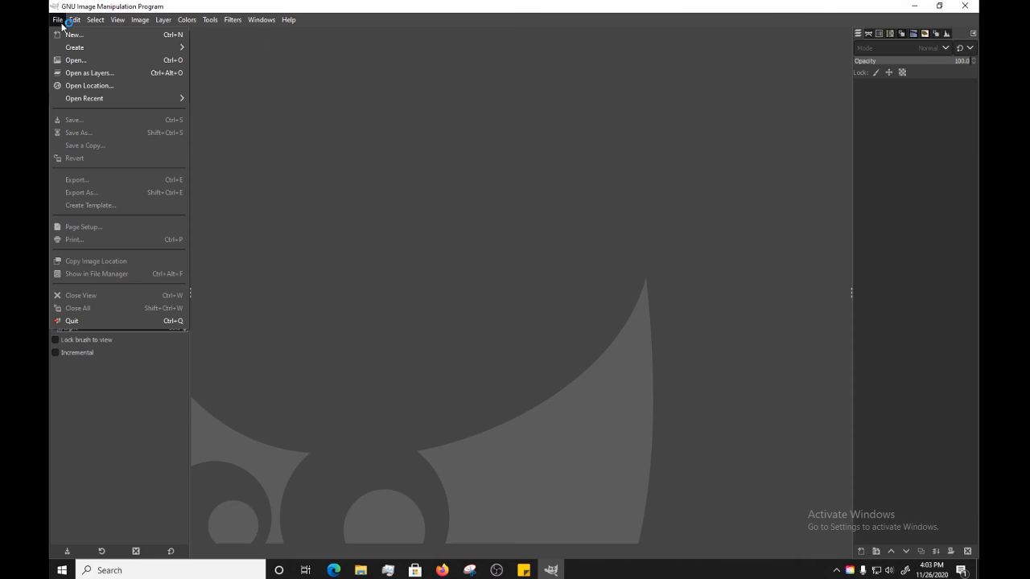
pyautogui.click(70, 32)
pyautogui.click(440, 279)
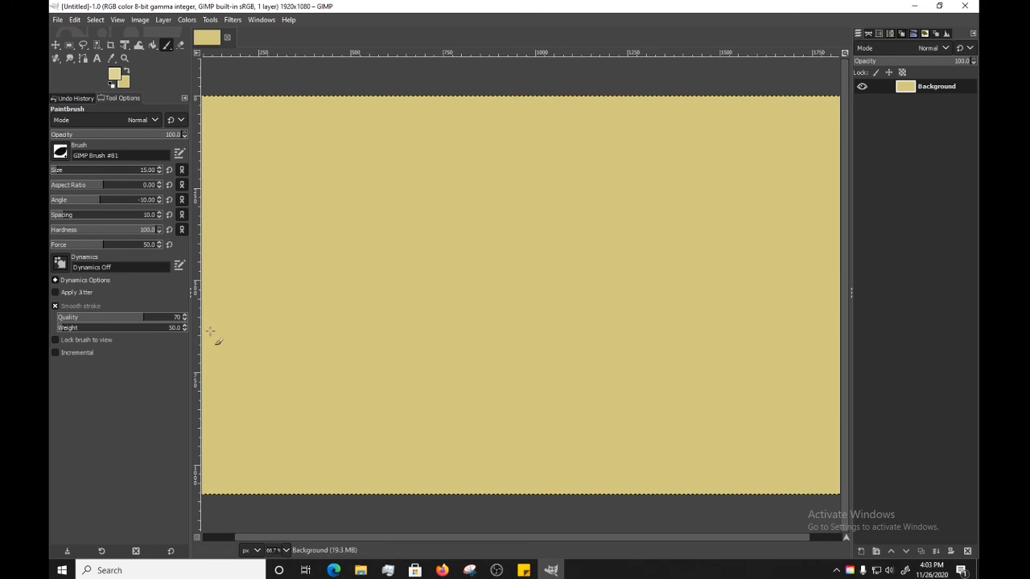
# Choose the LJF Smoke C - Soft brush for the Paintbrush
pyautogui.click(60, 152)
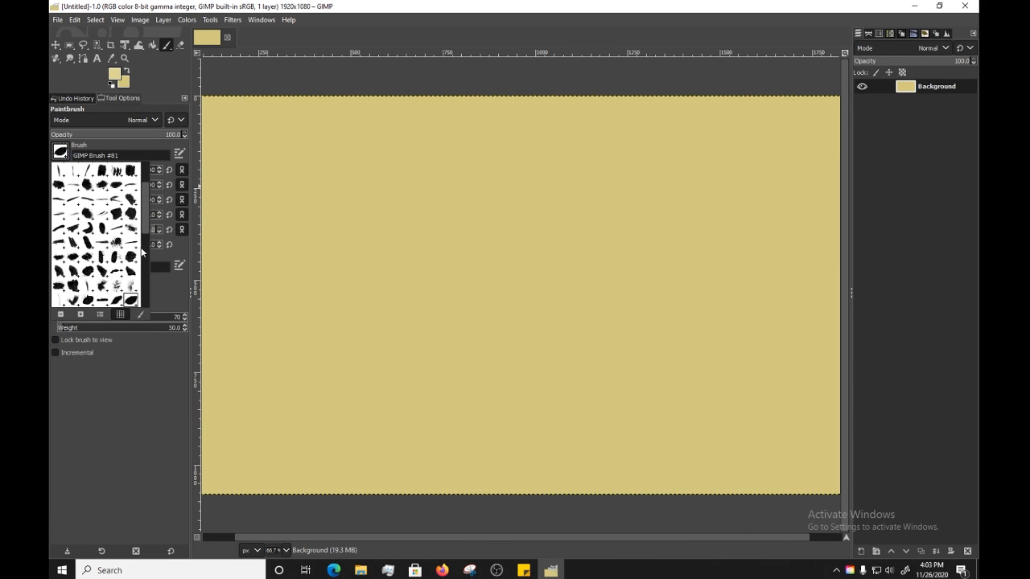
pyautogui.moveTo(142, 231); pyautogui.dragTo(151, 288)
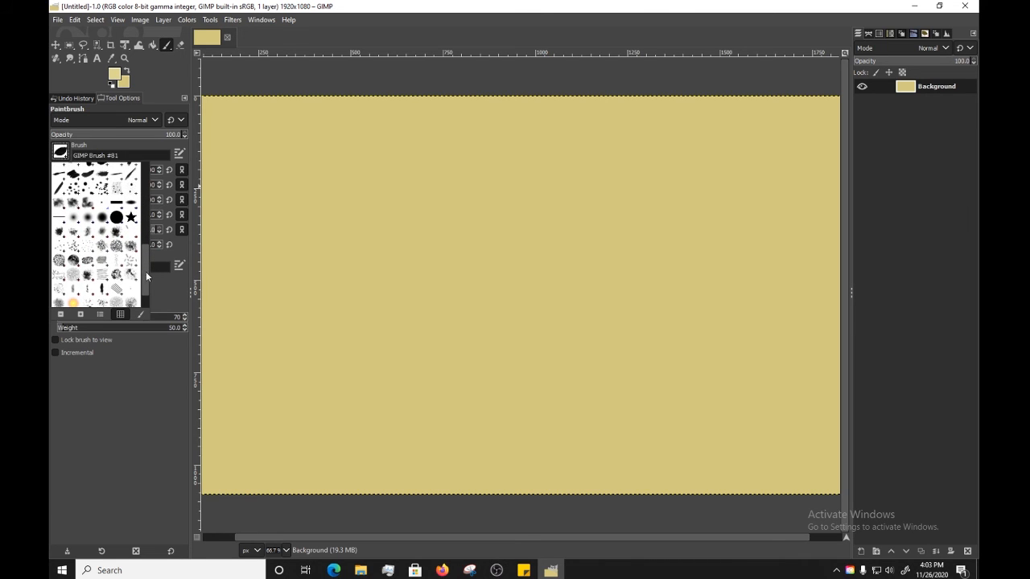
pyautogui.click(87, 203)
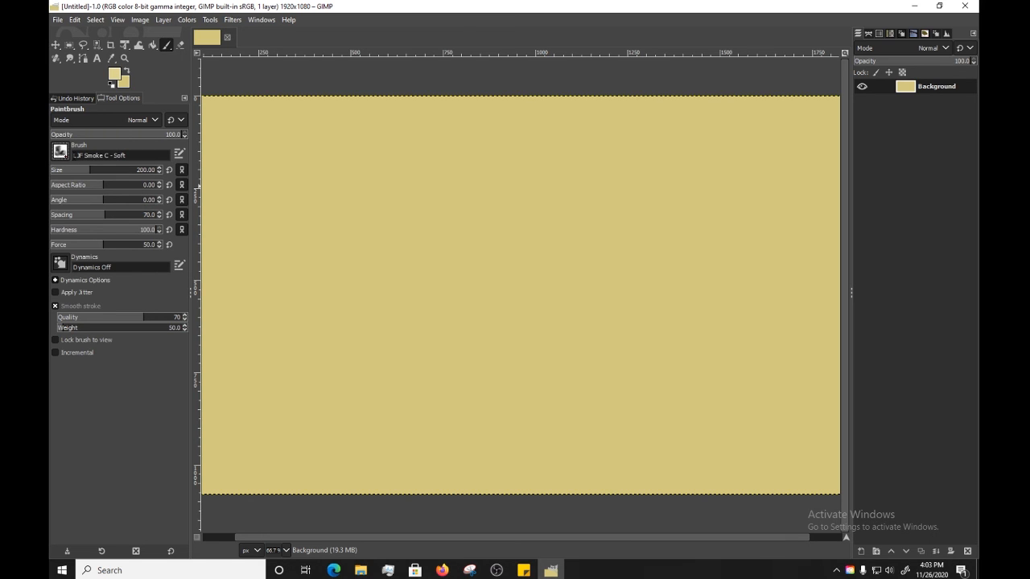
# Make a test stroke with the smoke brush and set the foreground color to black
pyautogui.moveTo(537, 161)
pyautogui.mouseDown()
pyautogui.moveTo(338, 269)
pyautogui.moveTo(555, 275)
pyautogui.mouseUp()
pyautogui.click(118, 72)
pyautogui.moveTo(179, 222); pyautogui.dragTo(161, 306)
pyautogui.click(272, 317)
# Enlarge the brush to 388 and paint dense black smoke across the canvas's middle and down into its lower-left corner
pyautogui.moveTo(346, 194)
pyautogui.mouseDown()
pyautogui.moveTo(400, 230)
pyautogui.moveTo(436, 391)
pyautogui.moveTo(690, 379)
pyautogui.moveTo(667, 379)
pyautogui.moveTo(581, 279)
pyautogui.moveTo(547, 349)
pyautogui.moveTo(414, 292)
pyautogui.moveTo(563, 100)
pyautogui.moveTo(563, 274)
pyautogui.mouseUp()
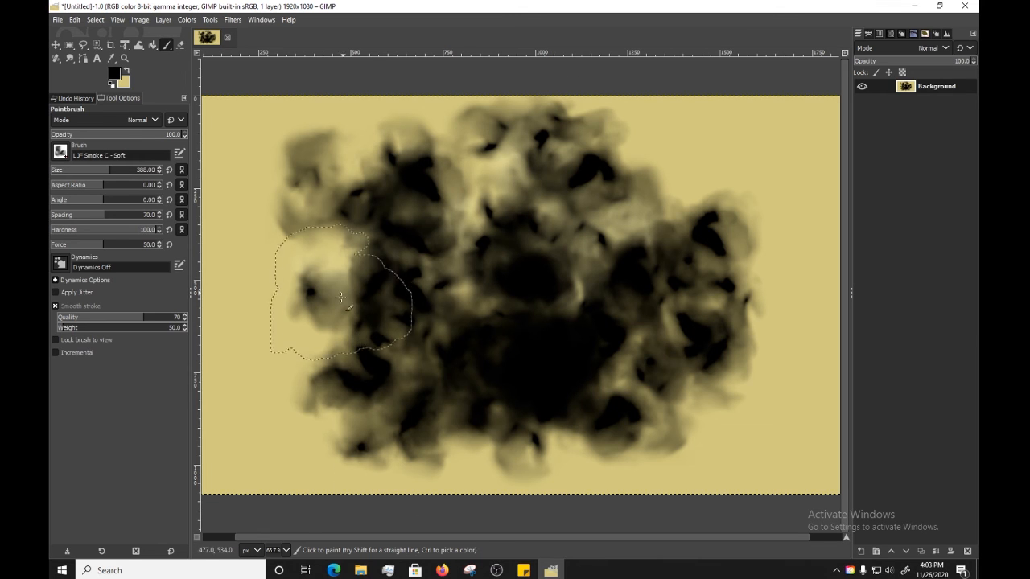
pyautogui.moveTo(346, 298)
pyautogui.mouseDown()
pyautogui.moveTo(368, 350)
pyautogui.moveTo(358, 427)
pyautogui.moveTo(462, 494)
pyautogui.moveTo(658, 504)
pyautogui.moveTo(485, 470)
pyautogui.moveTo(513, 500)
pyautogui.moveTo(363, 522)
pyautogui.moveTo(335, 510)
pyautogui.moveTo(372, 465)
pyautogui.moveTo(265, 483)
pyautogui.mouseUp()
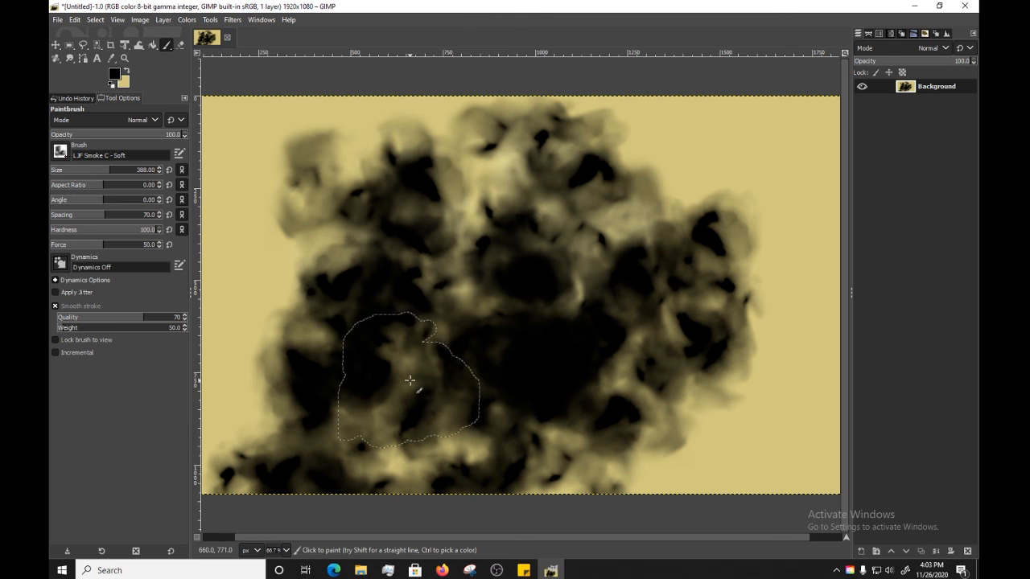
pyautogui.click(260, 428)
pyautogui.click(263, 484)
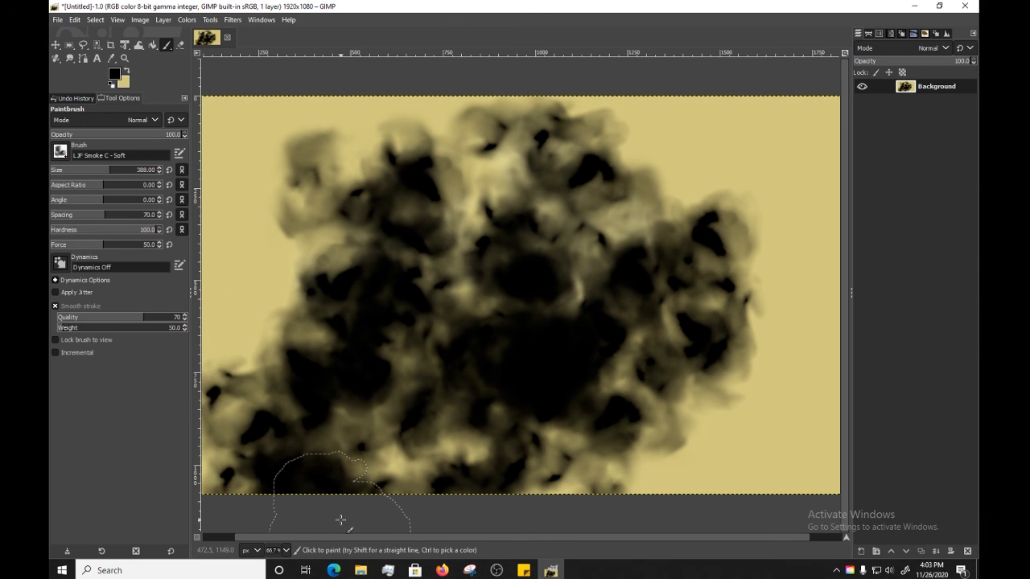
# Paint more black smoke over the canvas's lower-left area, center and lower middle to make the smoke denser
pyautogui.click(391, 456)
pyautogui.click(415, 489)
pyautogui.click(407, 496)
pyautogui.click(376, 472)
pyautogui.click(373, 460)
pyautogui.click(344, 446)
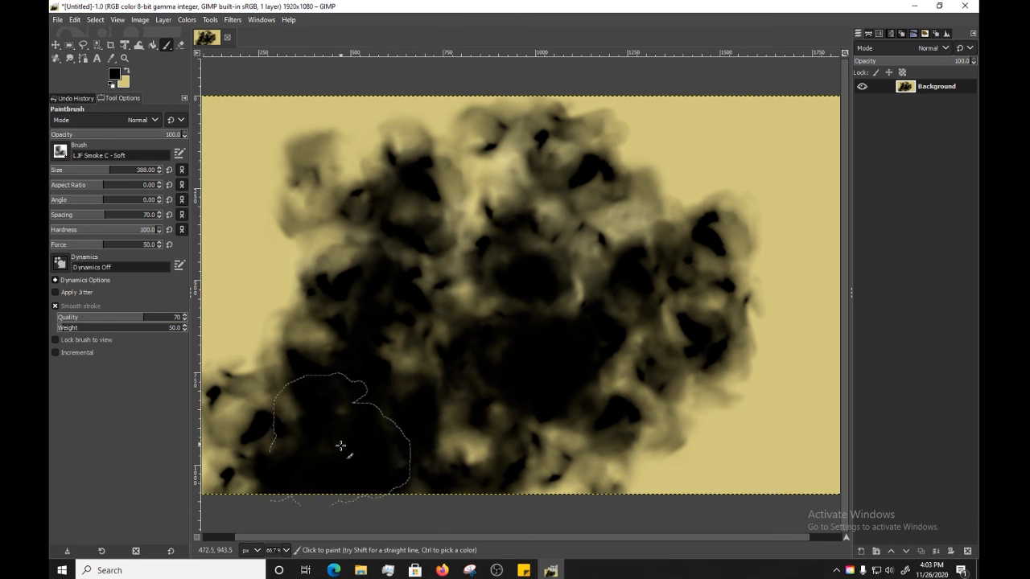
pyautogui.click(526, 317)
pyautogui.click(582, 304)
pyautogui.click(592, 301)
pyautogui.click(615, 284)
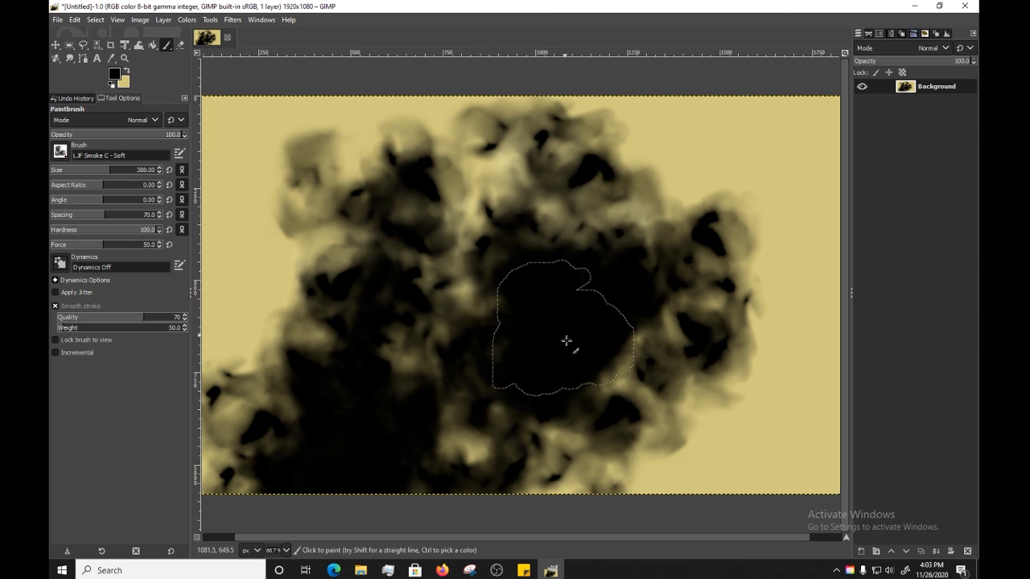
pyautogui.click(538, 389)
pyautogui.click(493, 438)
# Switch the Paintbrush to the 1. Pixel brush
pyautogui.click(61, 151)
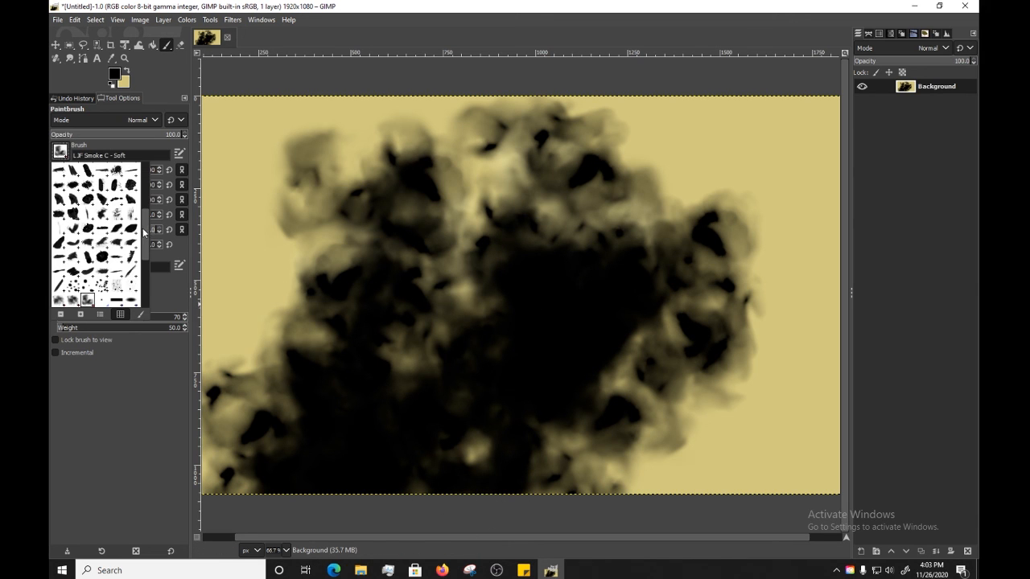
pyautogui.scroll(-5, 142, 228)
pyautogui.scroll(-1, 118, 259)
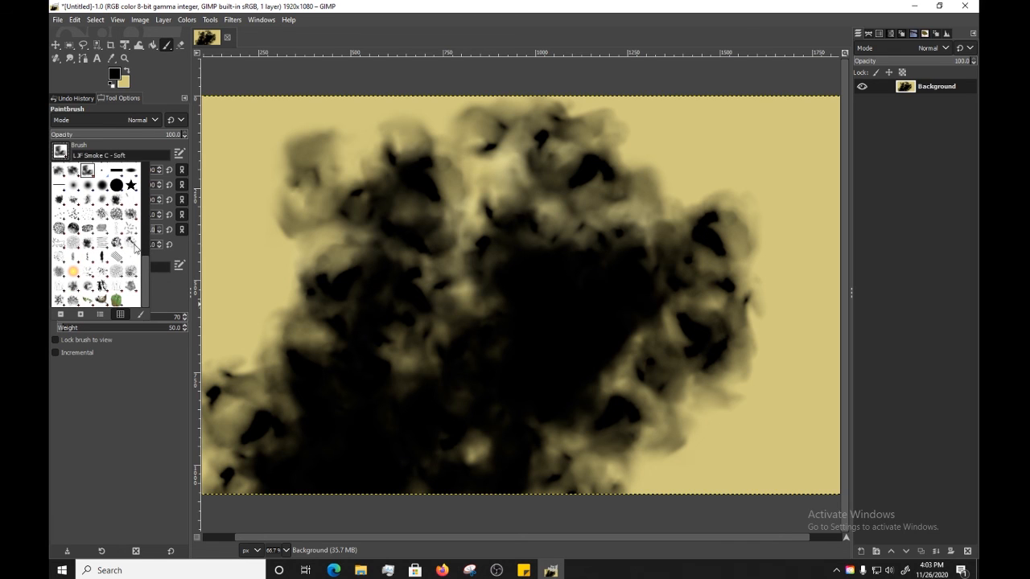
pyautogui.click(103, 172)
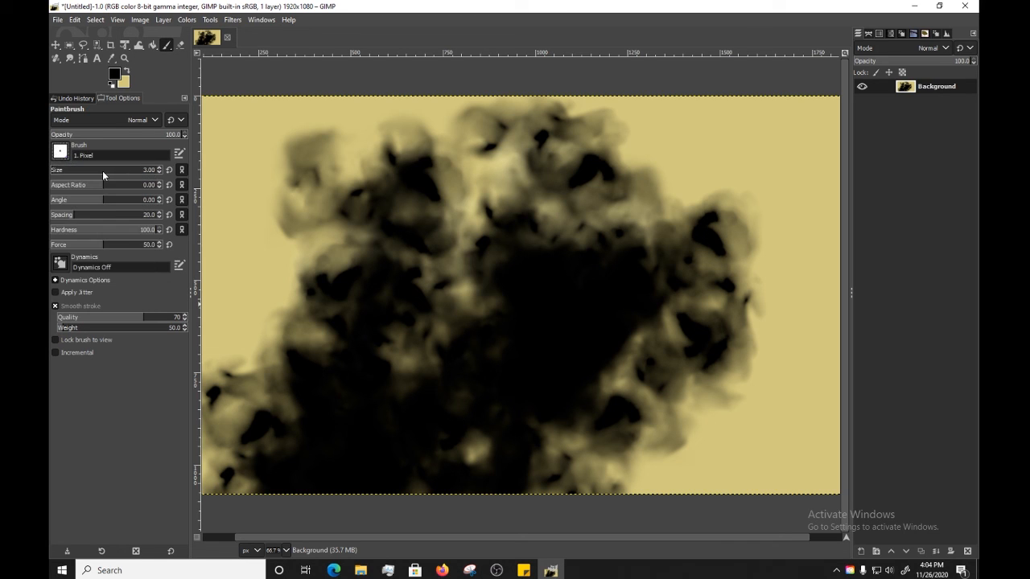
# Choose the Texture Hose 03 brush and paint black texture down the canvas's right side and across its upper middle
pyautogui.click(60, 152)
pyautogui.scroll(5, 135, 270)
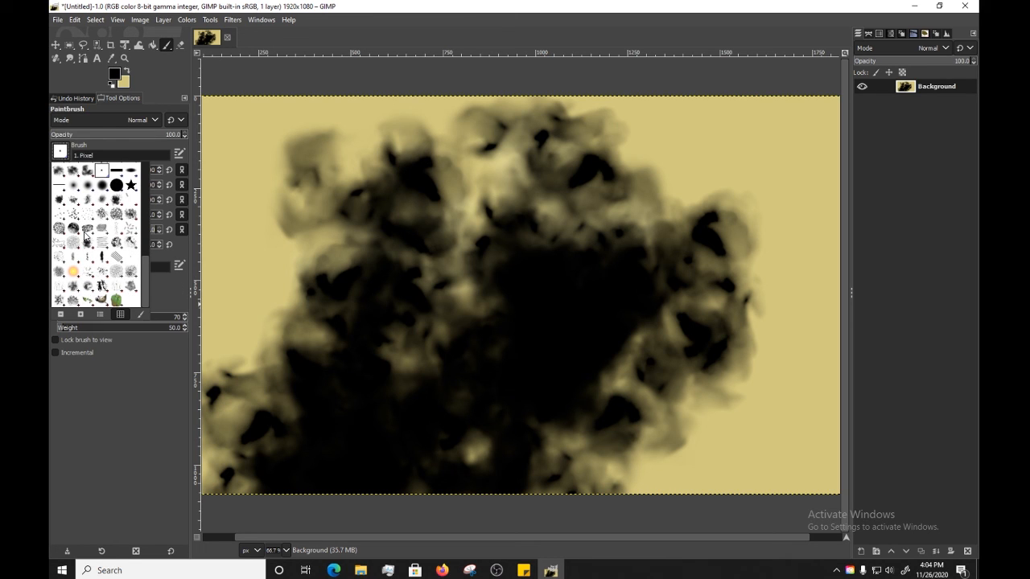
pyautogui.click(133, 291)
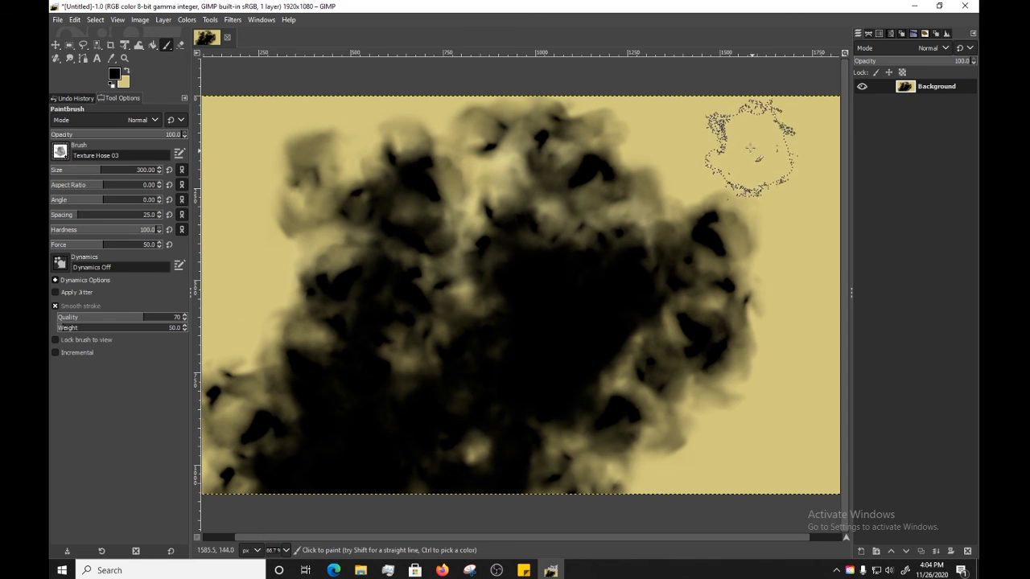
pyautogui.moveTo(750, 148)
pyautogui.mouseDown()
pyautogui.moveTo(768, 338)
pyautogui.moveTo(643, 450)
pyautogui.moveTo(724, 463)
pyautogui.moveTo(643, 373)
pyautogui.mouseUp()
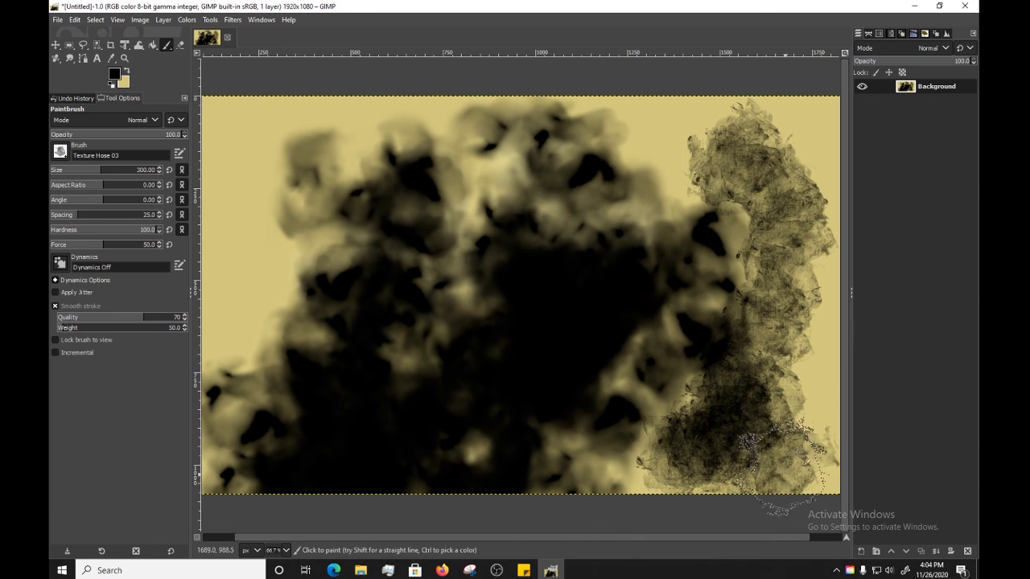
pyautogui.moveTo(727, 153)
pyautogui.mouseDown()
pyautogui.moveTo(597, 115)
pyautogui.moveTo(623, 354)
pyautogui.mouseUp()
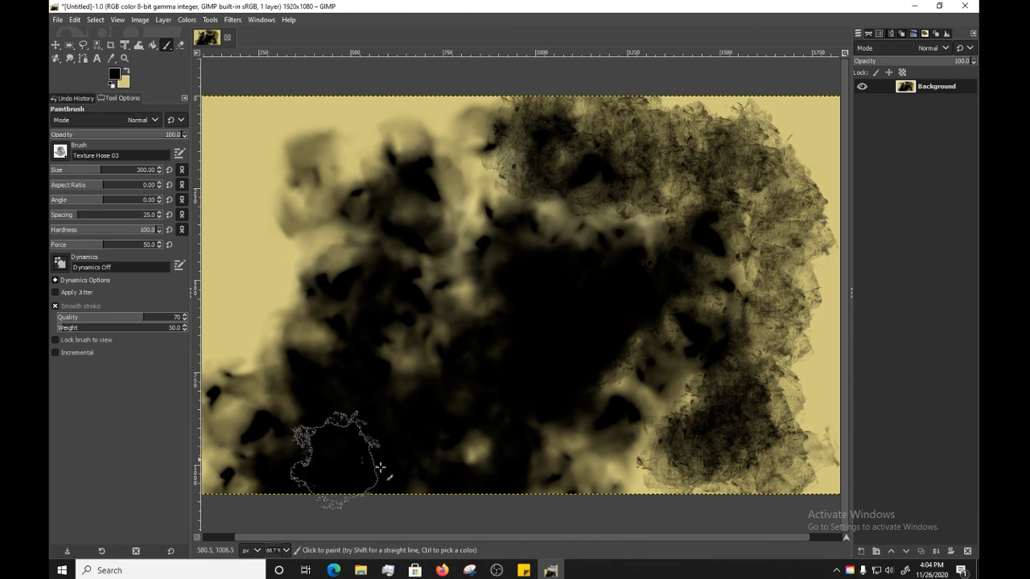